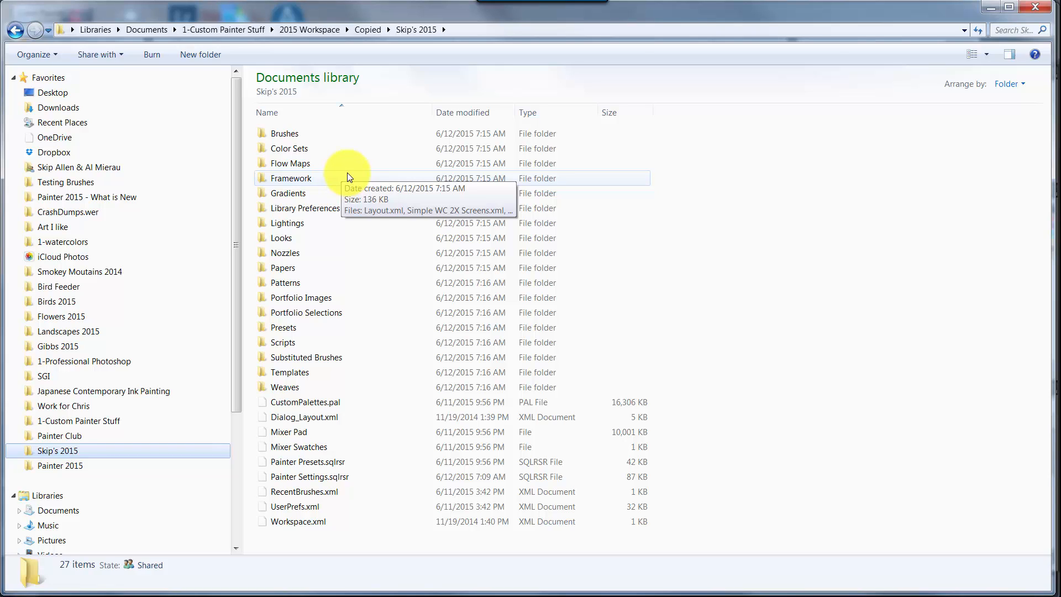
- Copy TAQ_Sennelier_colours, Traditional Japanese Colors from Kidoraku and Winsor_Newton_Watercolors from the backup workspace's Color Sets folder
double_click(303, 150)
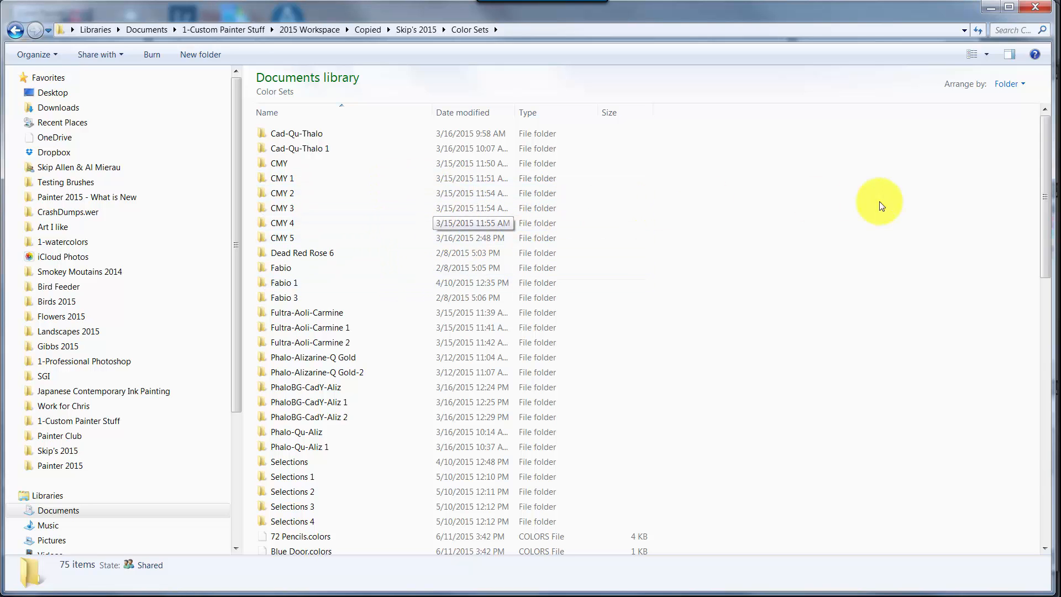
left_click_drag(1042, 148, 1044, 297)
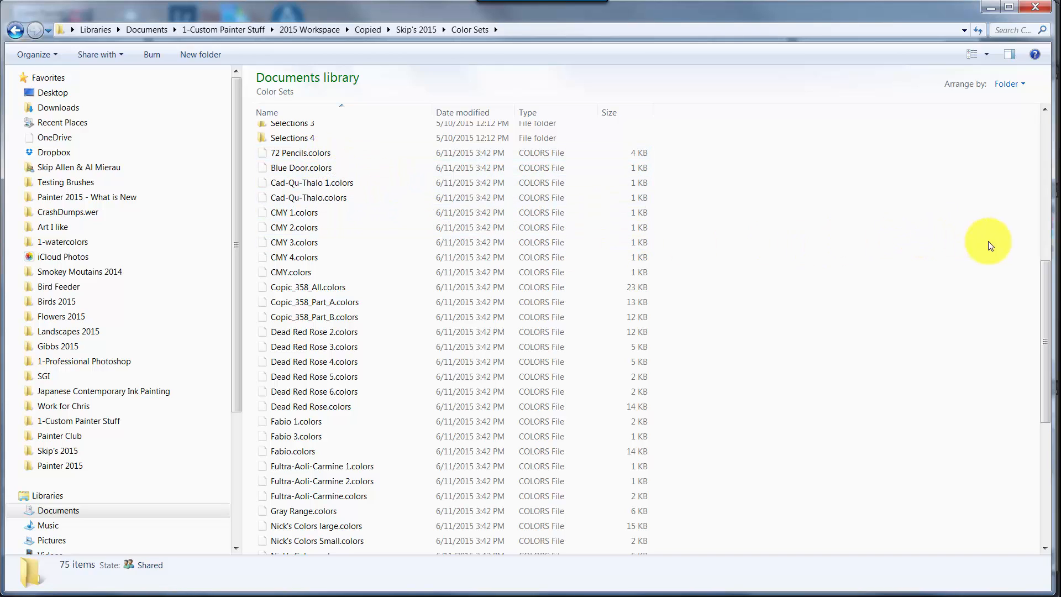
left_click_drag(1042, 274, 1043, 325)
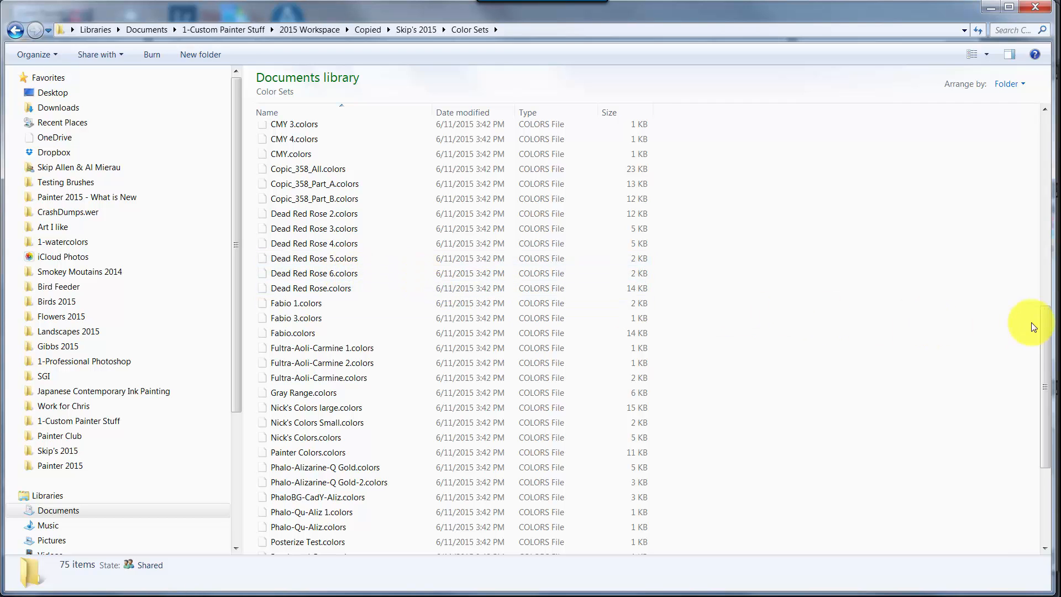
left_click_drag(1044, 314, 1049, 414)
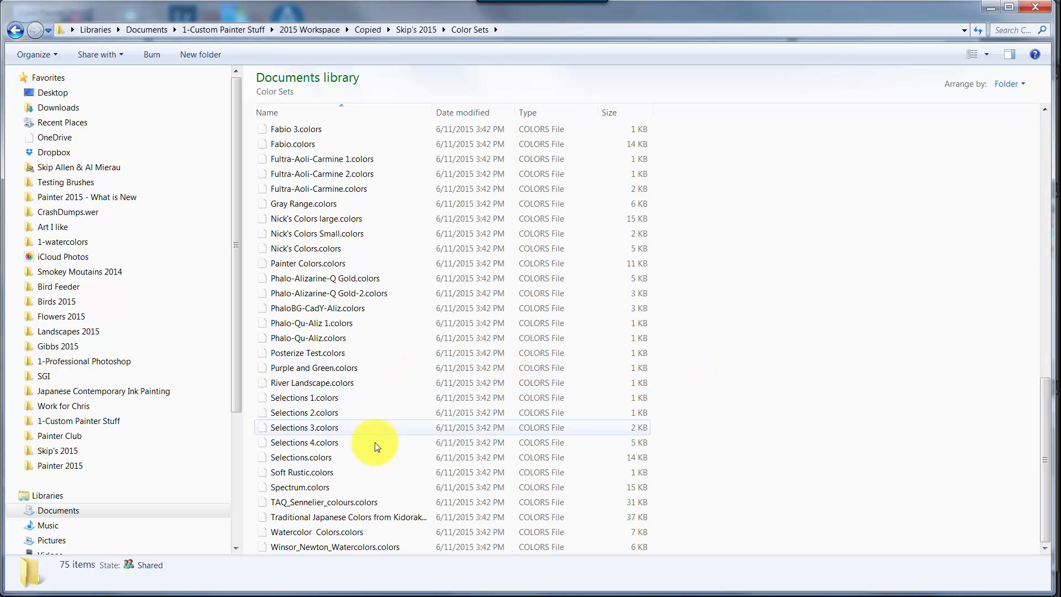
left_click(339, 504)
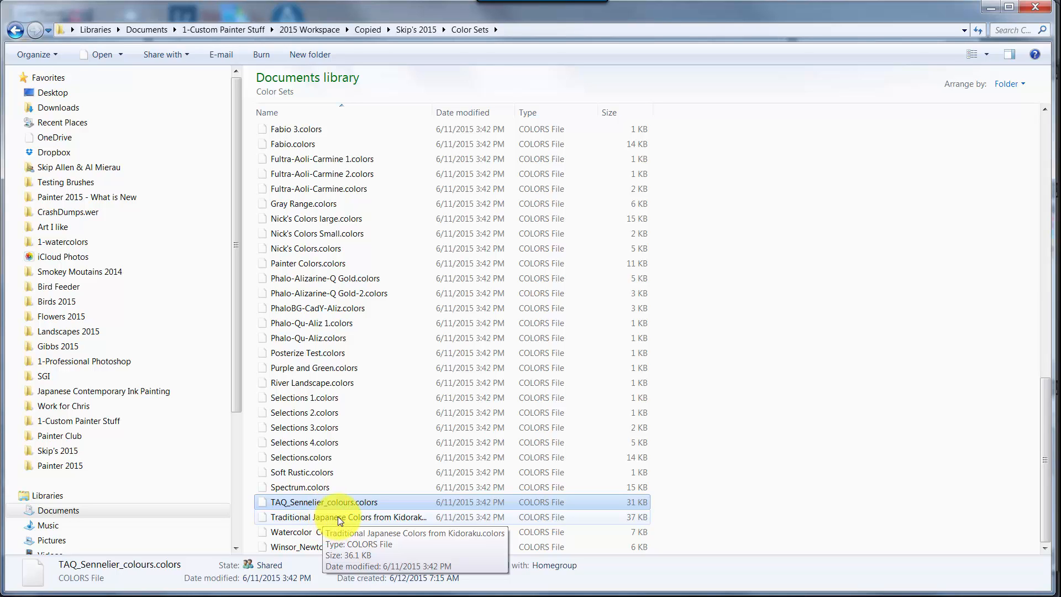
left_click(338, 516, "ctrl")
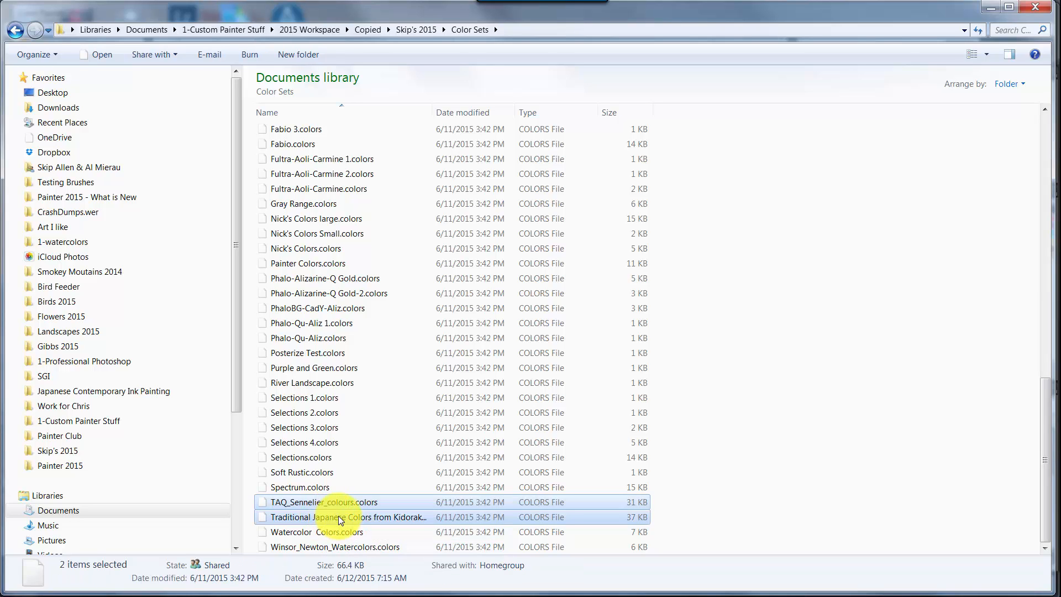
left_click(328, 544, "ctrl")
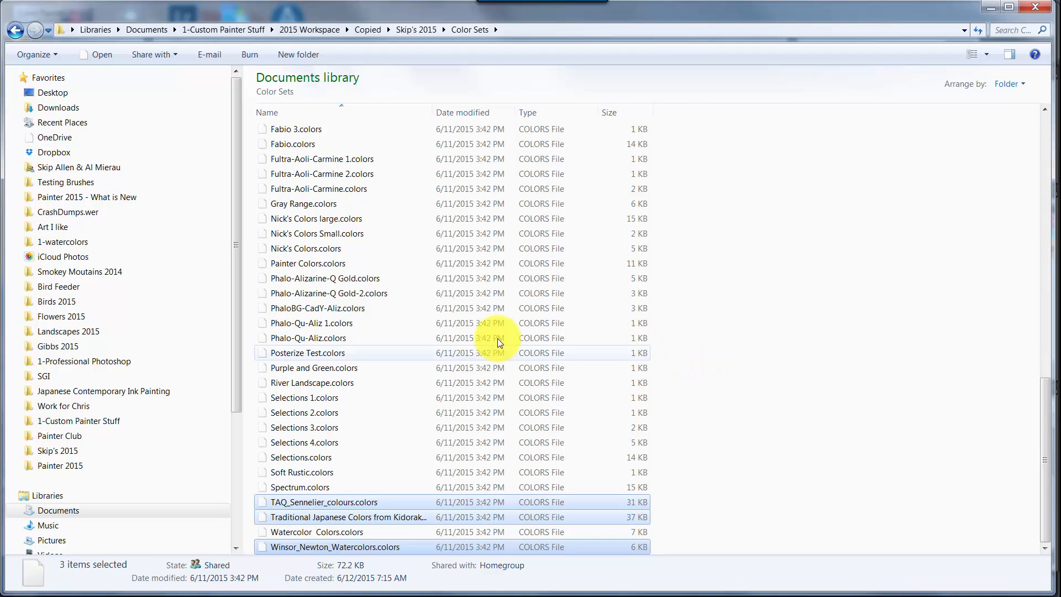
- Paste the three copied color set files into the Color Sets folder of the custom workspace under Corel's Painter 2015 folder
left_click(48, 95)
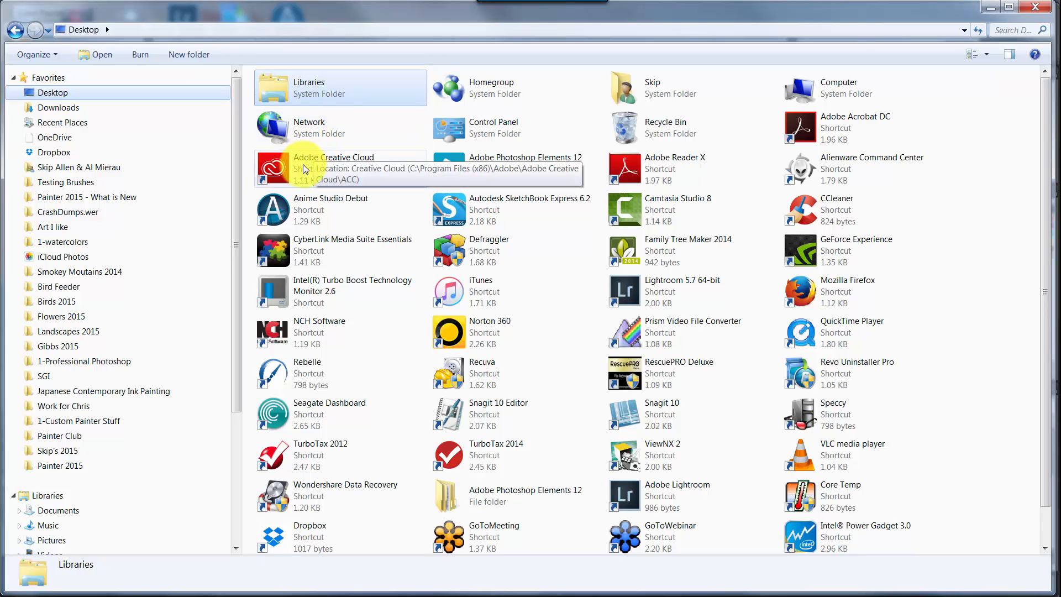
left_click(67, 467)
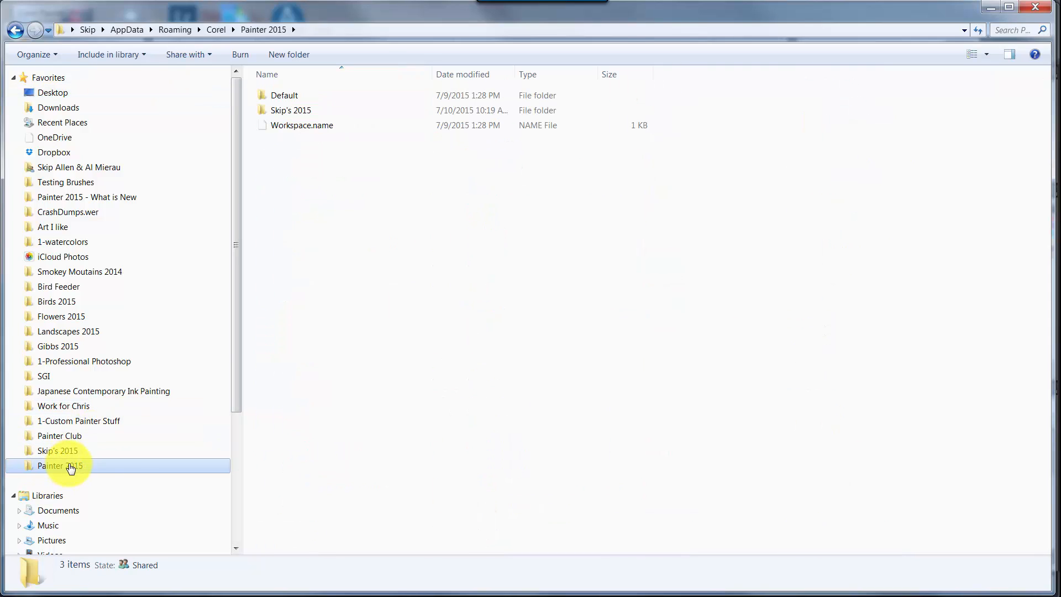
double_click(296, 111)
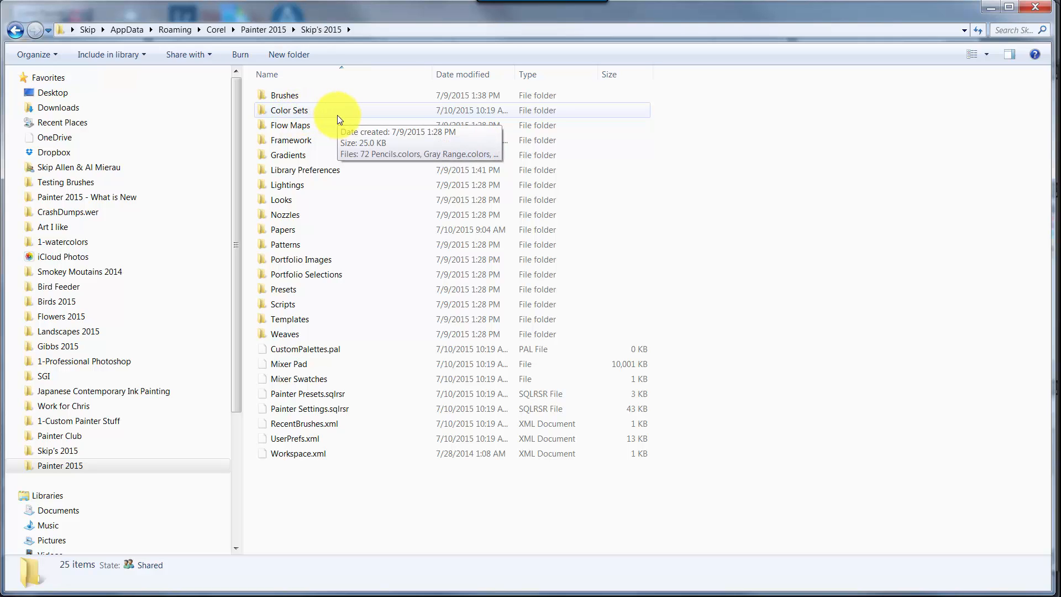
double_click(296, 112)
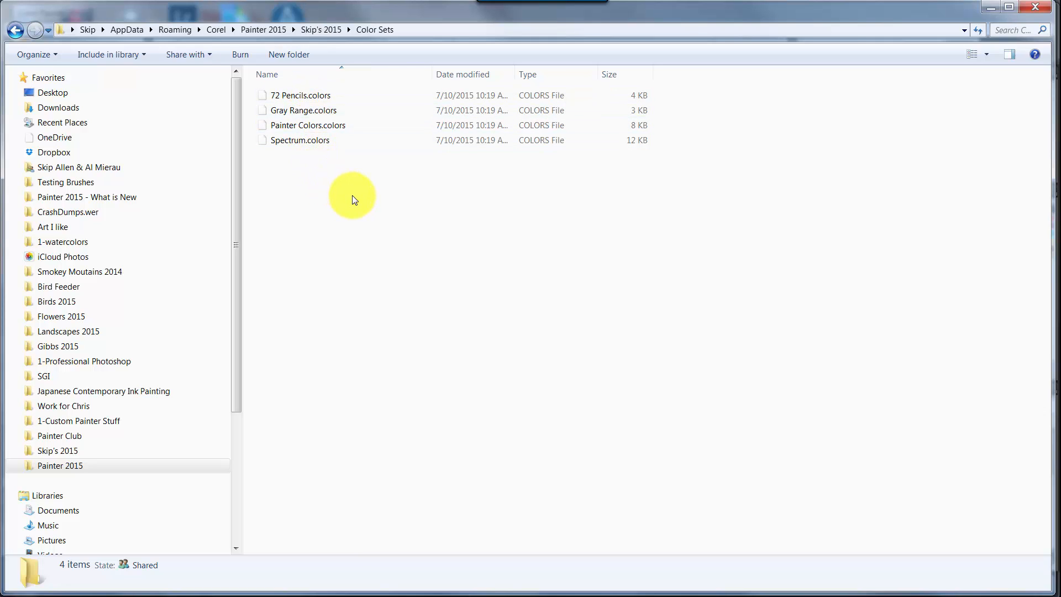
key("ctrl+v")
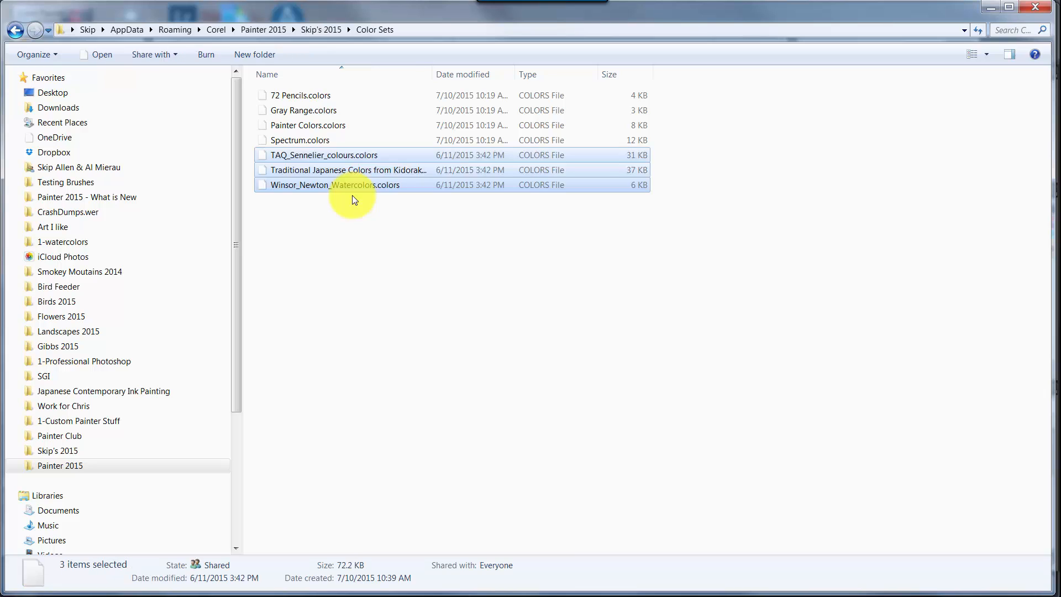
left_click(354, 233)
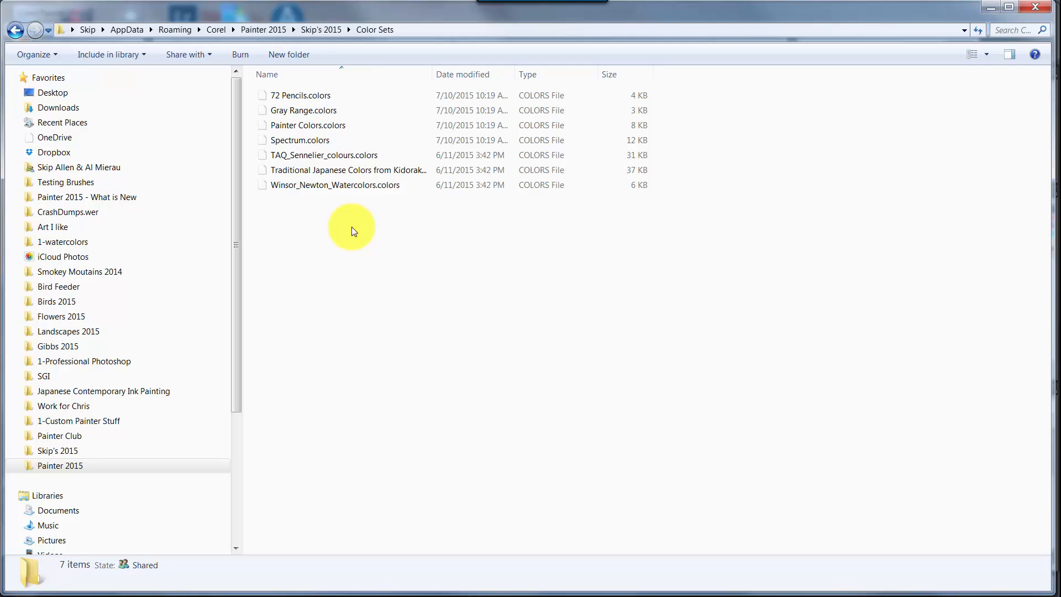
left_click(330, 33)
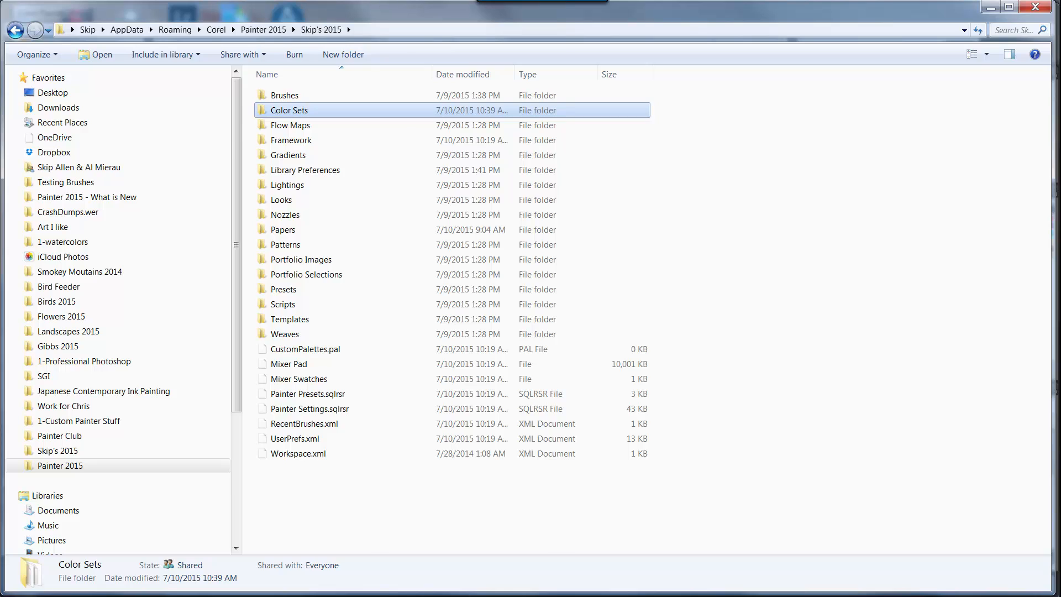
- Switch to Corel Painter 2015 and look at the available Arrange Palettes layouts
key("alt+Tab")
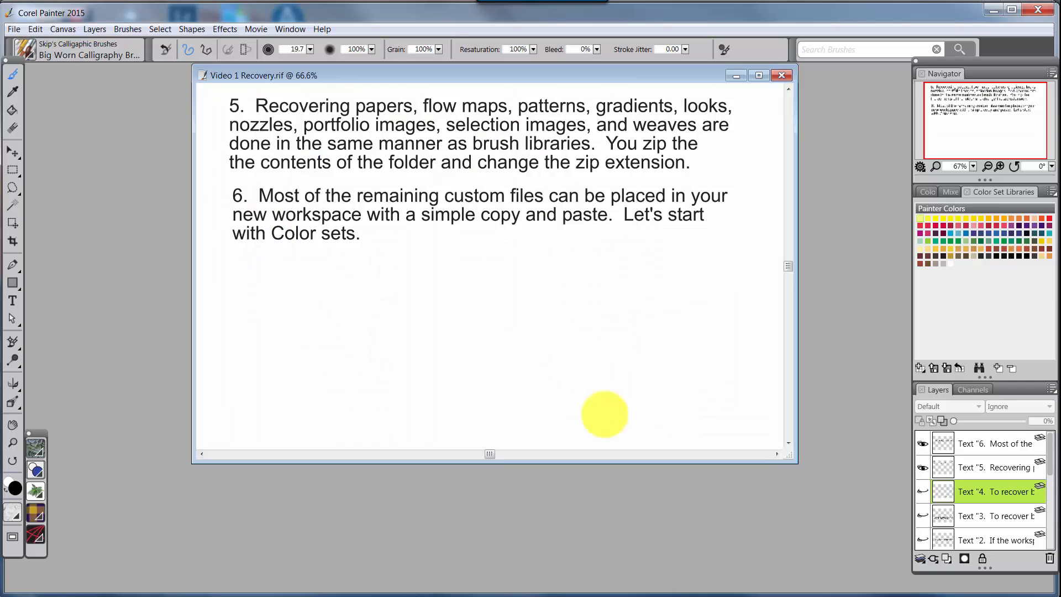
left_click(293, 28)
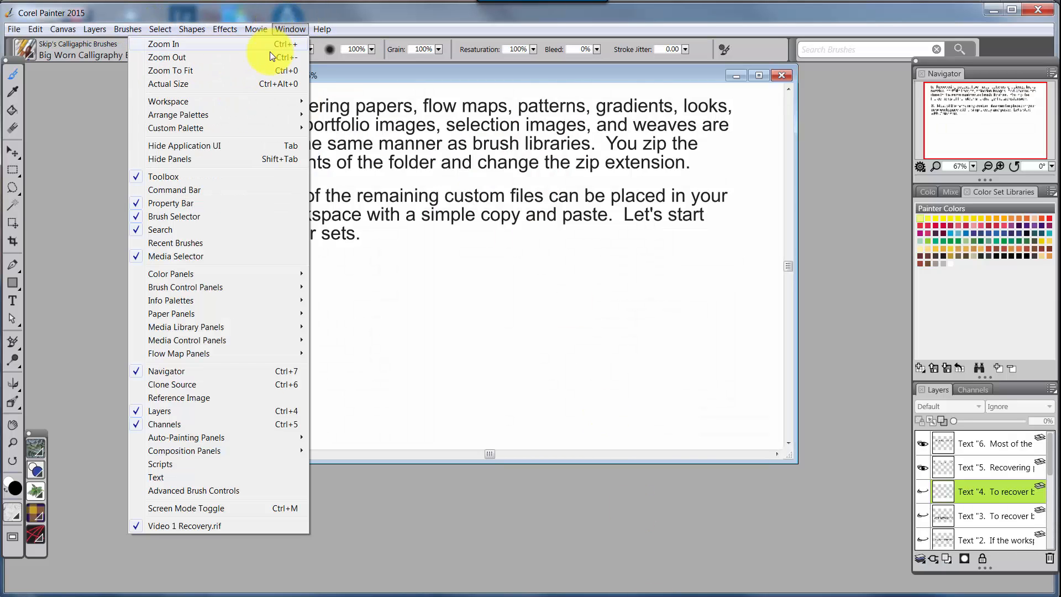
mouse_move(218, 117)
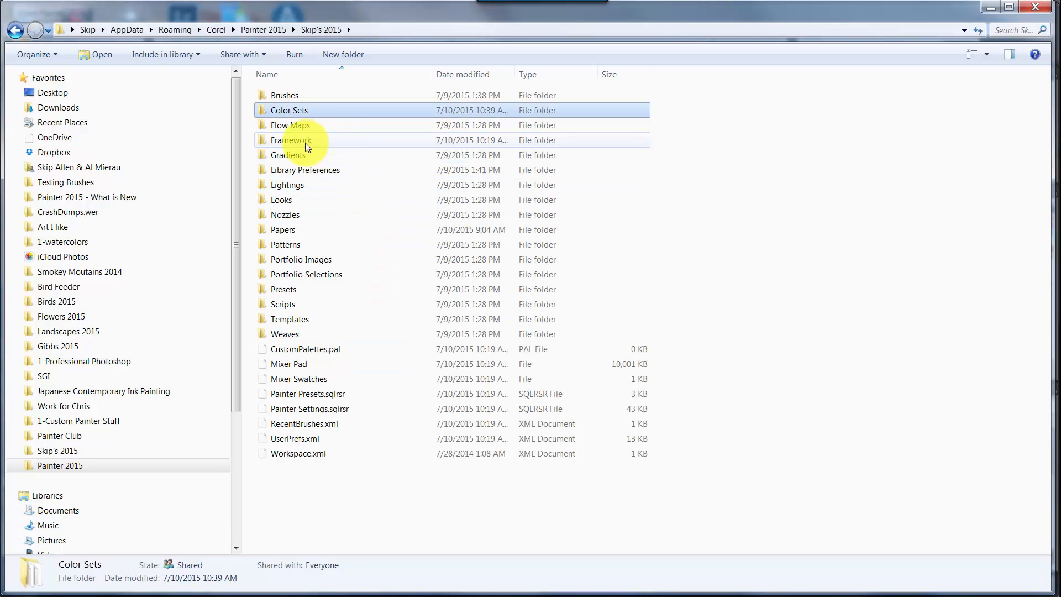
- Check the new workspace's Framework folder, and copy Simple WC 2X Screens.xml from the backup workspace's Framework folder
left_click(305, 142)
double_click(305, 143)
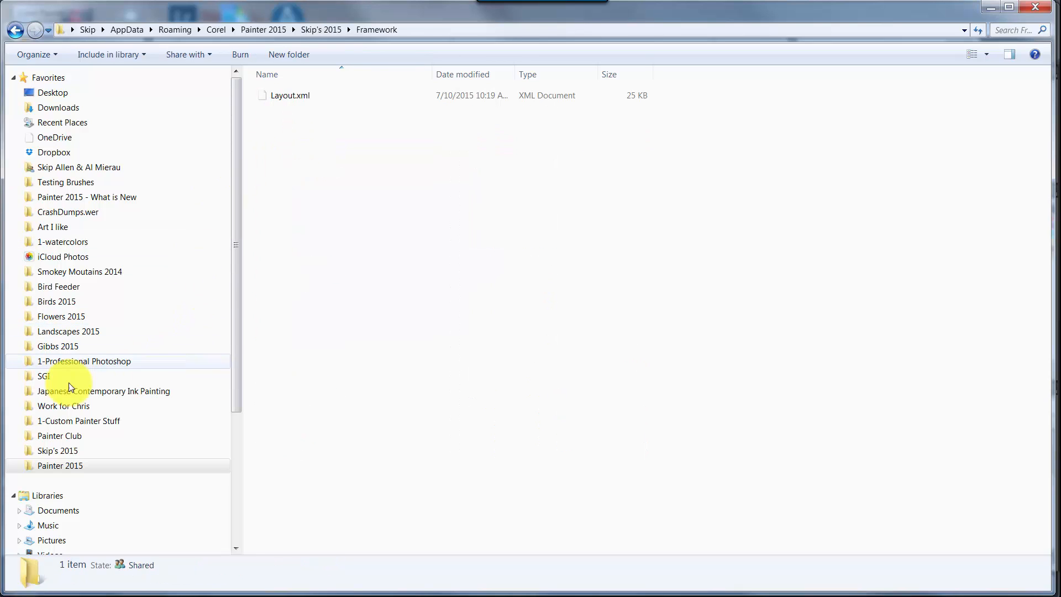
left_click(68, 454)
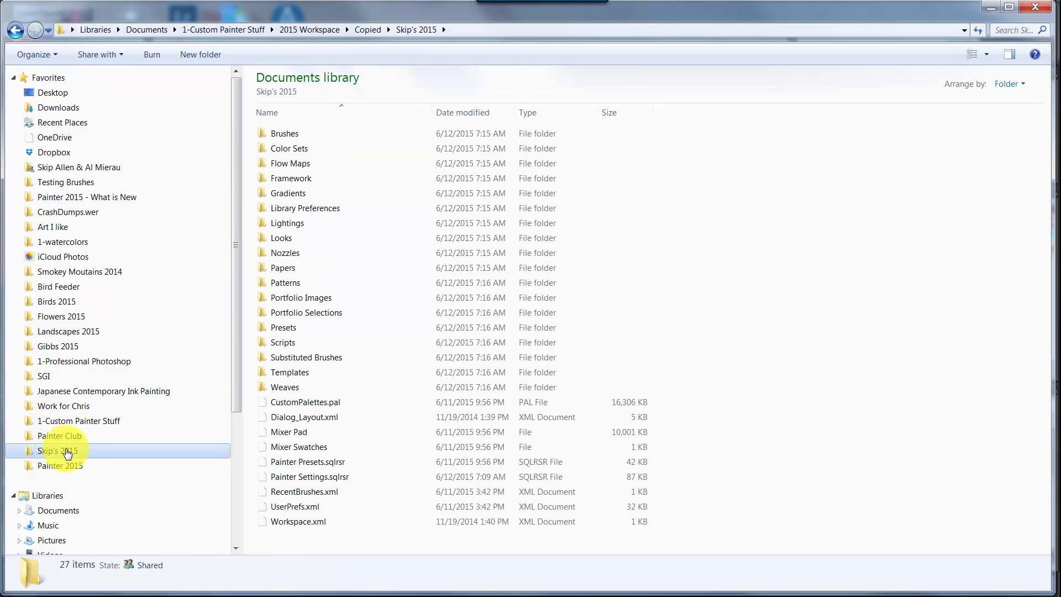
double_click(298, 178)
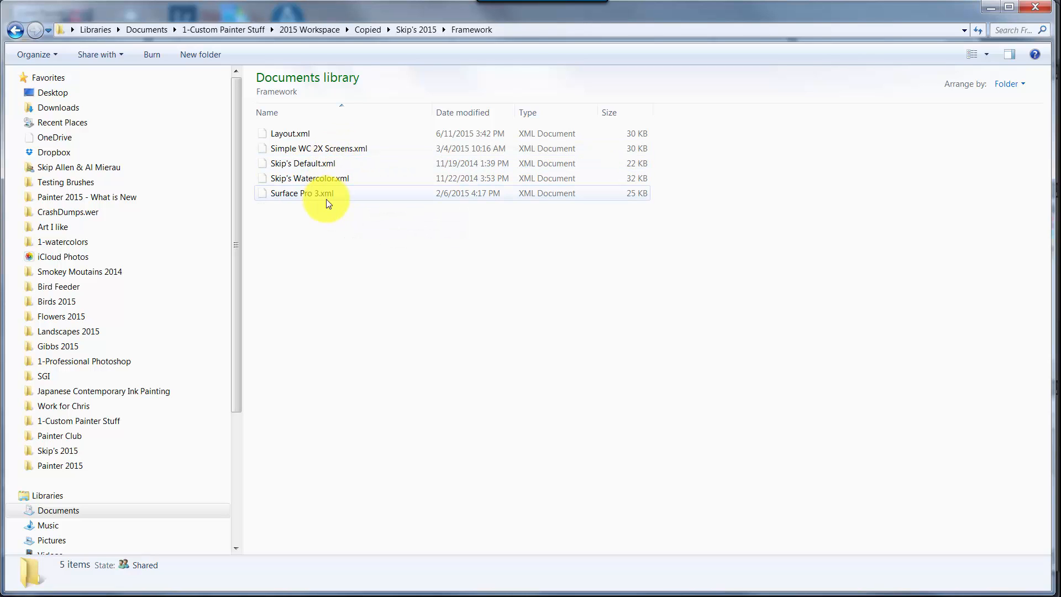
left_click(331, 147)
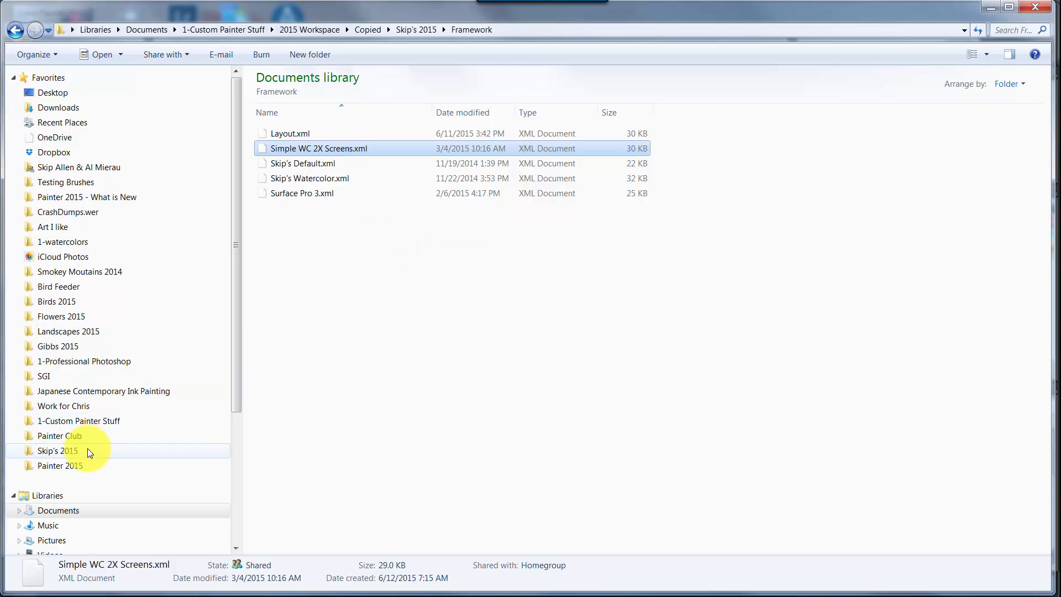
- Paste Simple WC 2X Screens.xml into the Framework folder of the custom workspace under Painter 2015
left_click(73, 464)
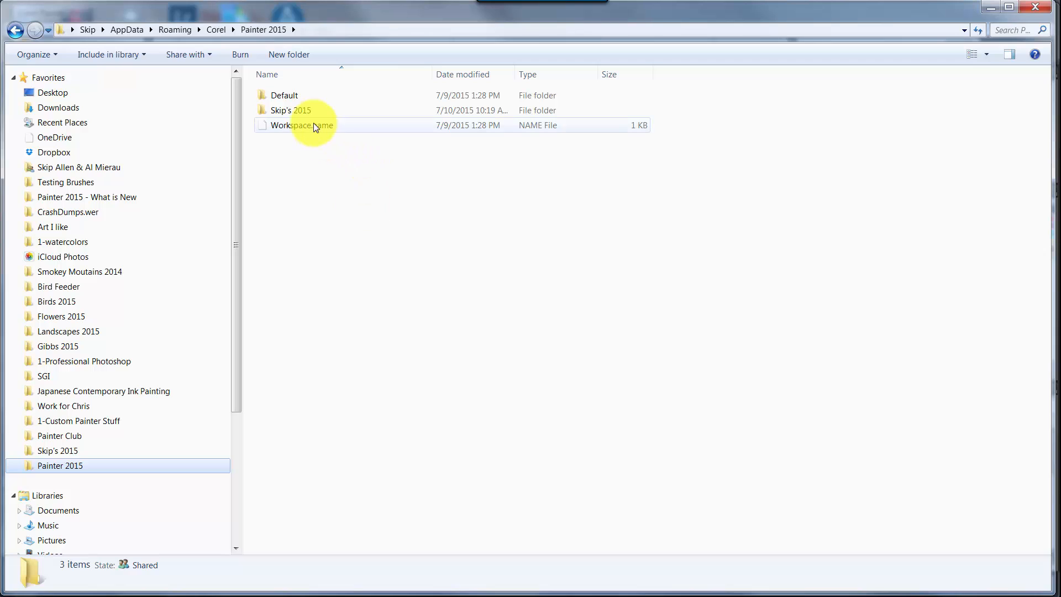
double_click(296, 109)
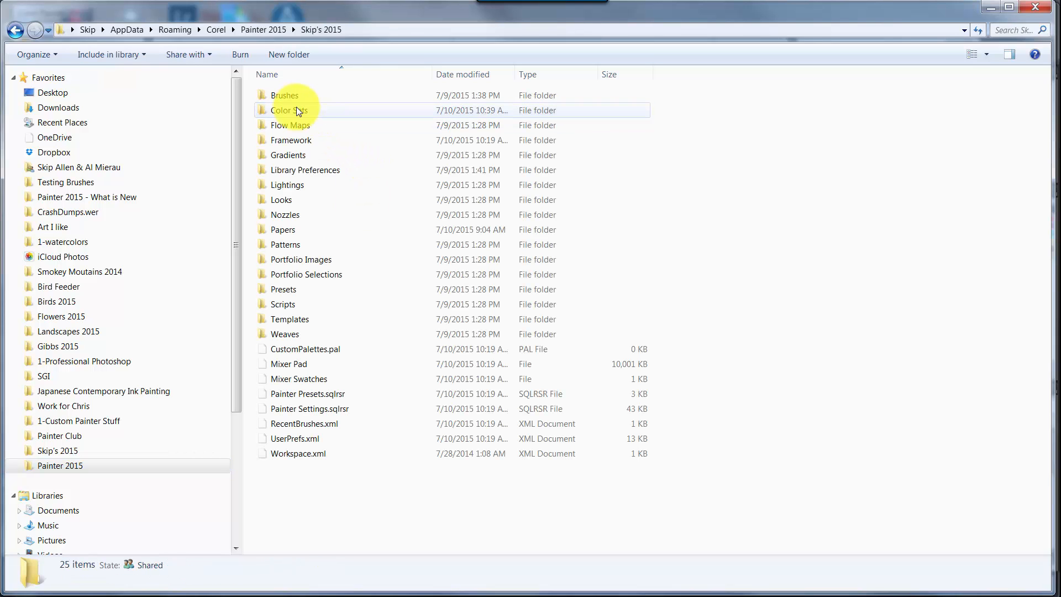
double_click(296, 140)
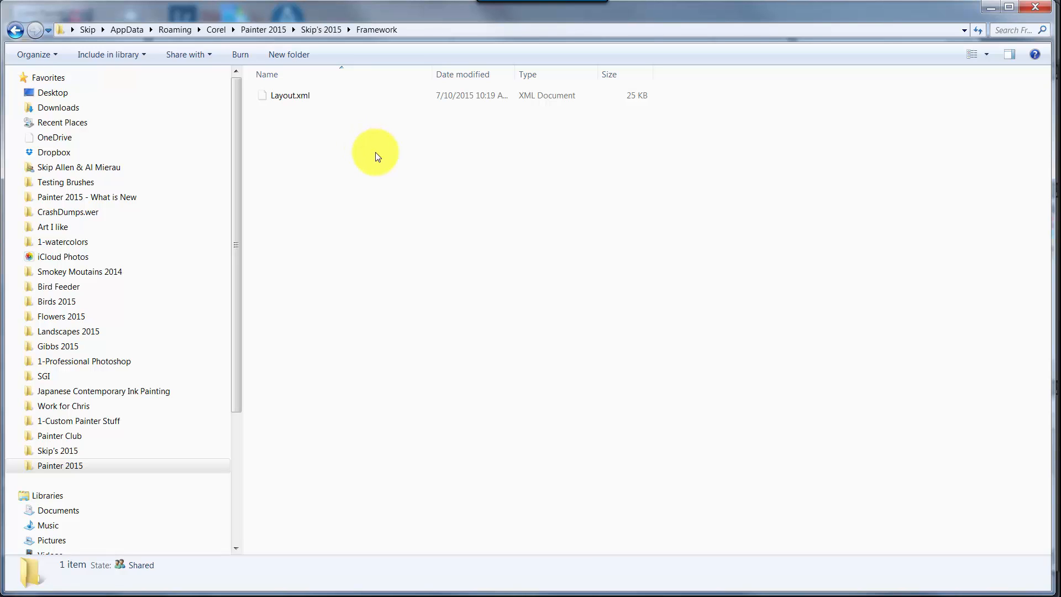
key("ctrl+v")
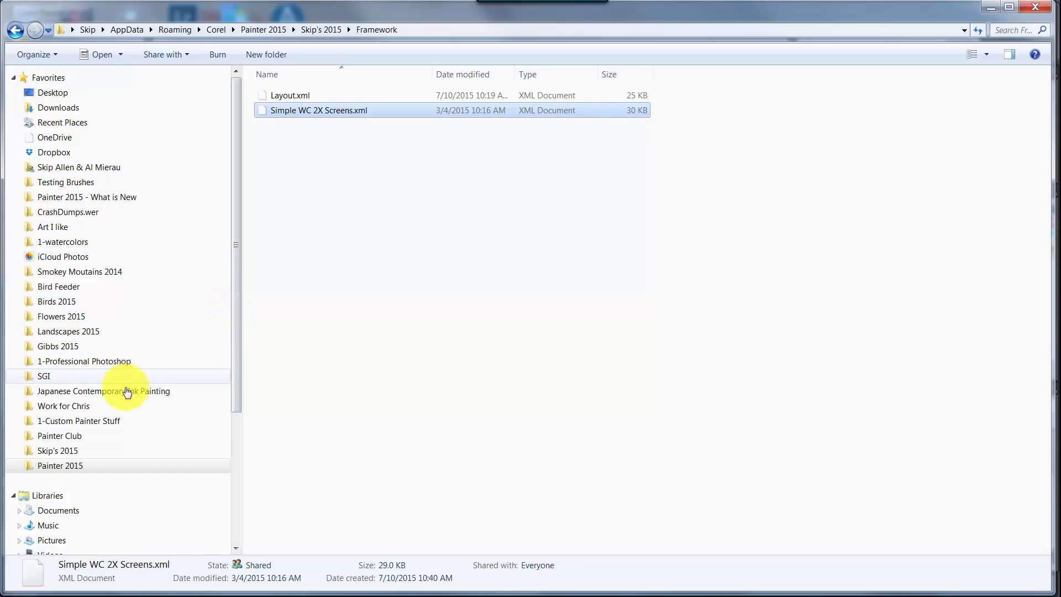
- Copy CustomPalettes.pal from the main folder of the backup workspace
left_click(64, 450)
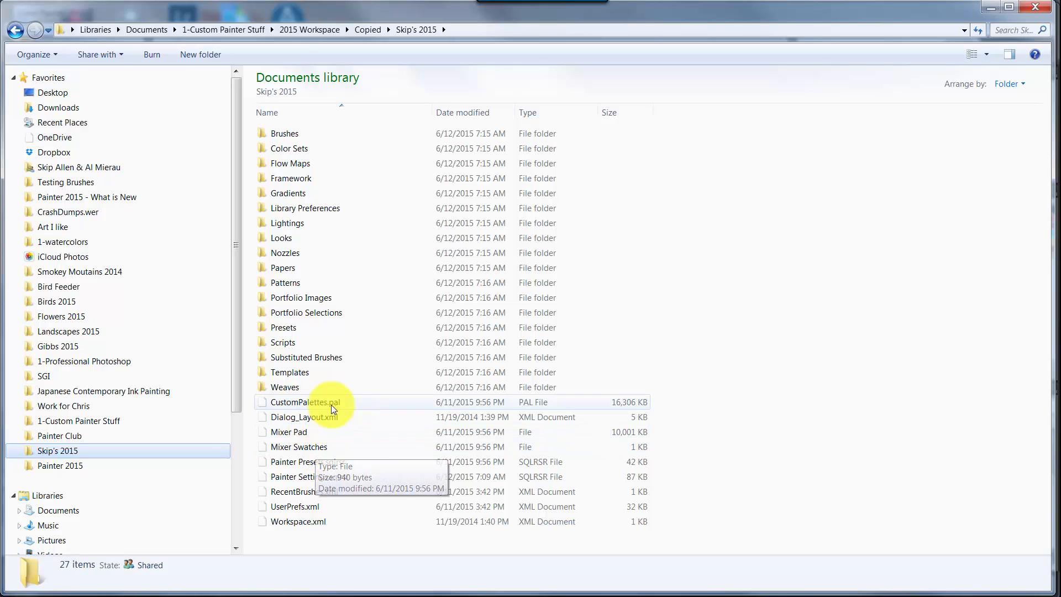
mouse_move(327, 404)
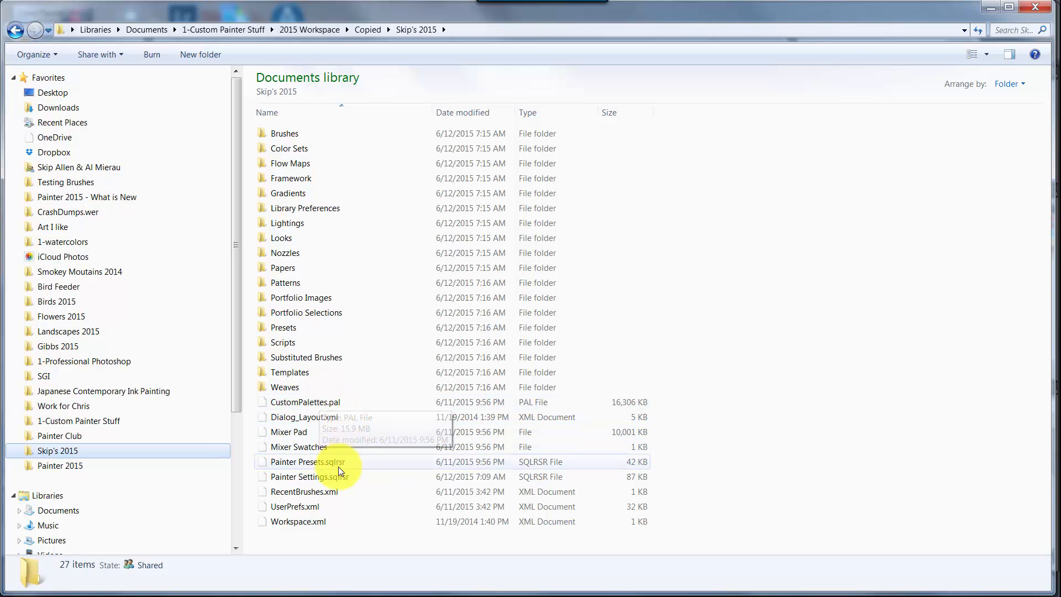
left_click(328, 403)
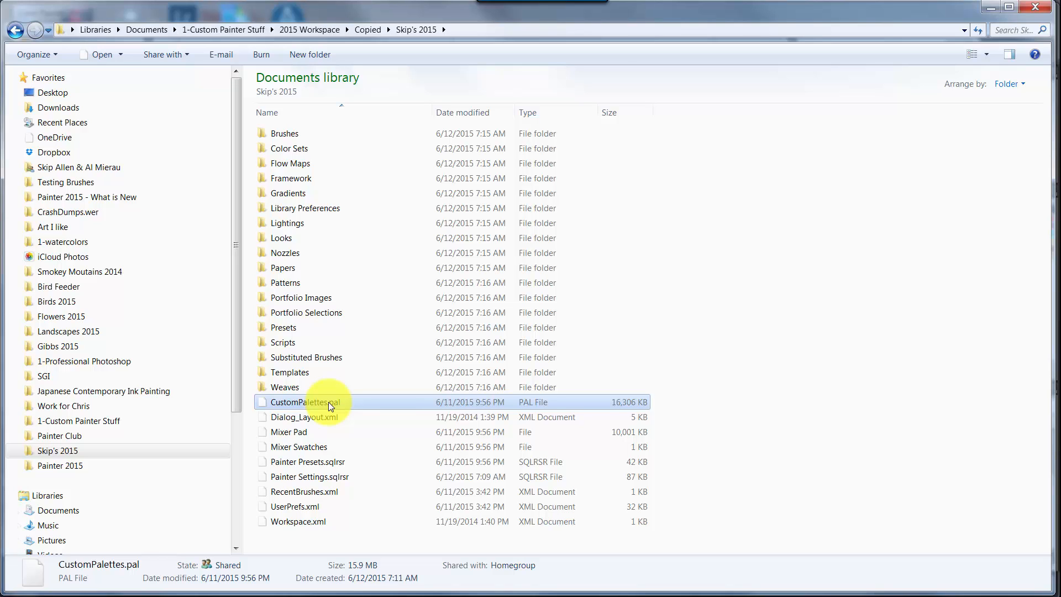
- Paste CustomPalettes.pal into the custom workspace folder under Painter 2015, replacing the existing file
left_click(91, 469)
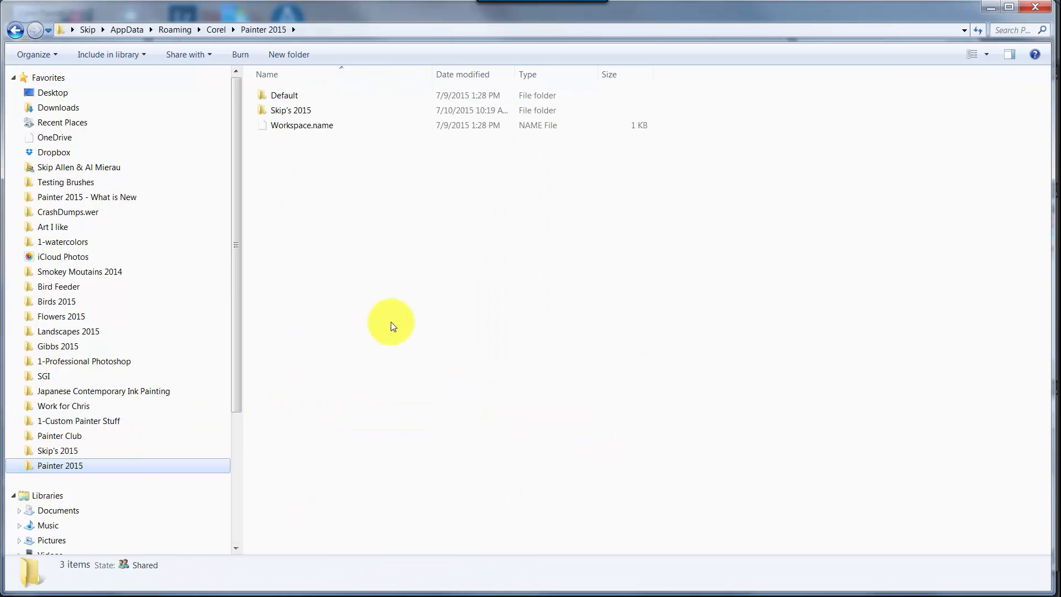
double_click(291, 108)
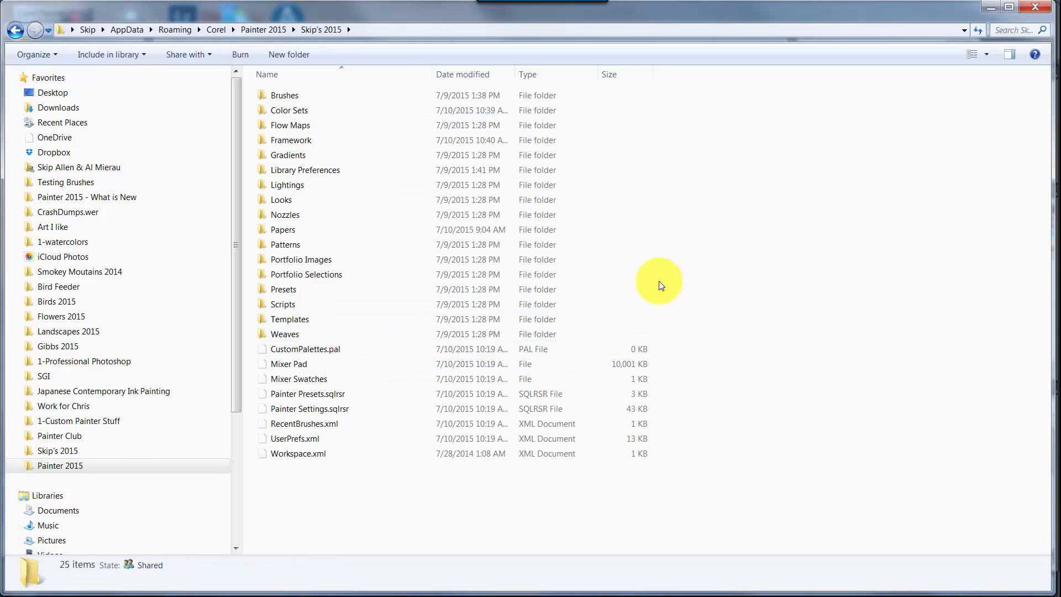
key("ctrl+v")
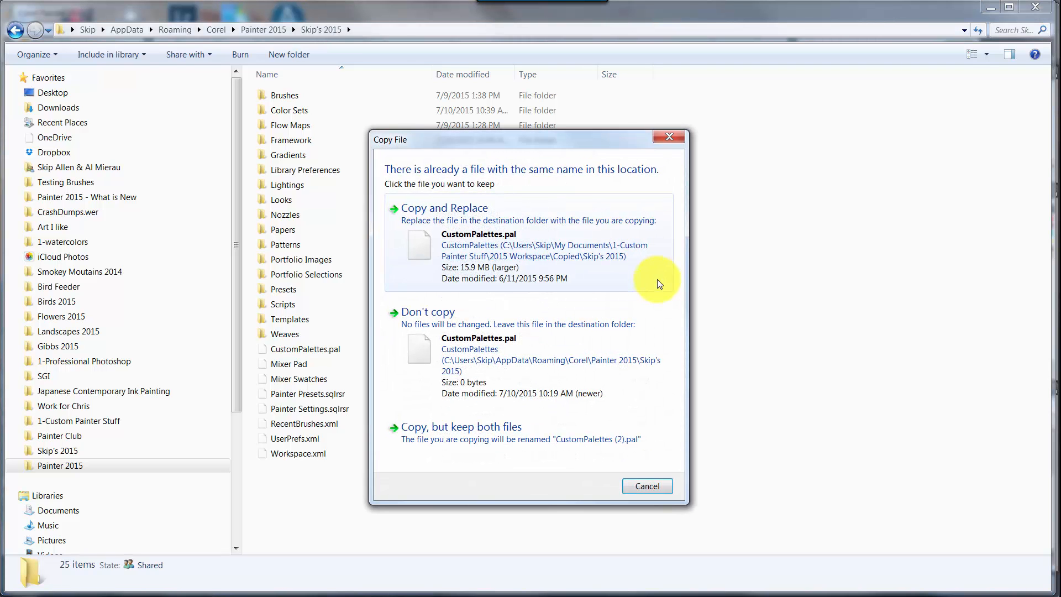
left_click(442, 209)
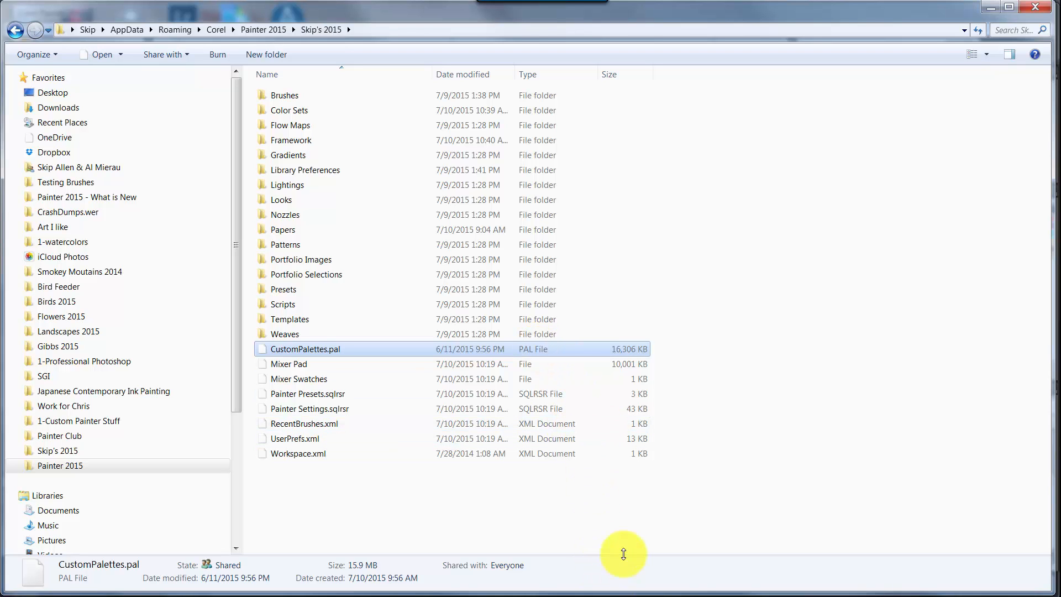
- Switch to Corel Painter 2015 and check which color set libraries are available
left_click(647, 594)
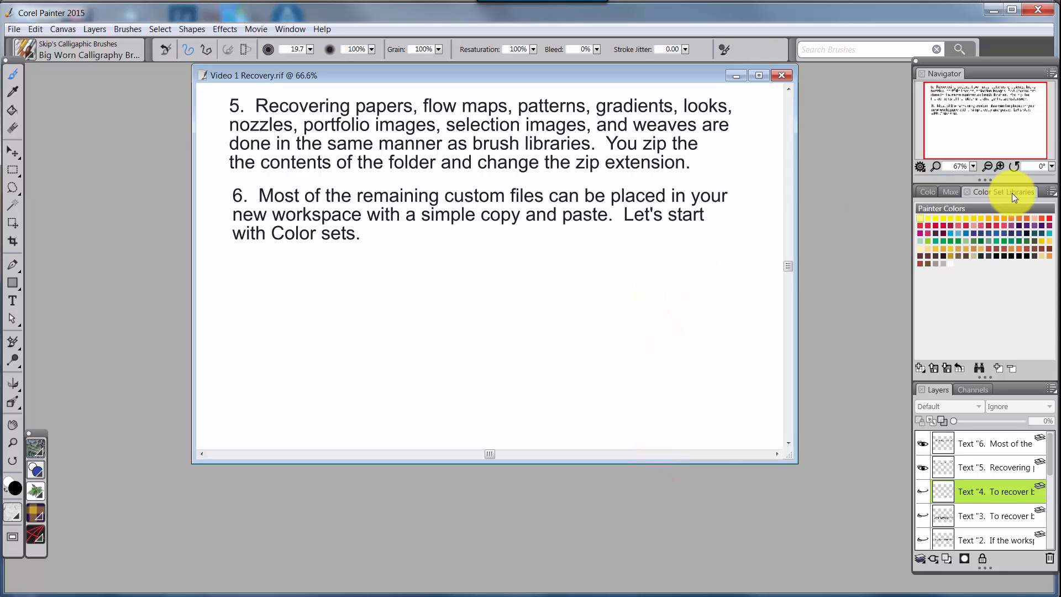
left_click(1050, 193)
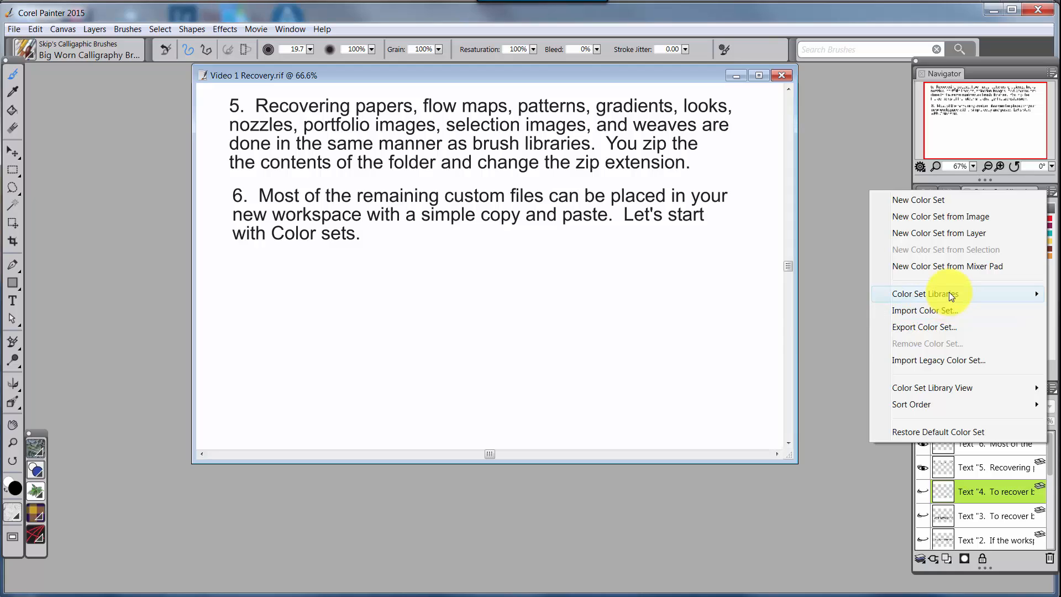
mouse_move(949, 292)
left_click(833, 298)
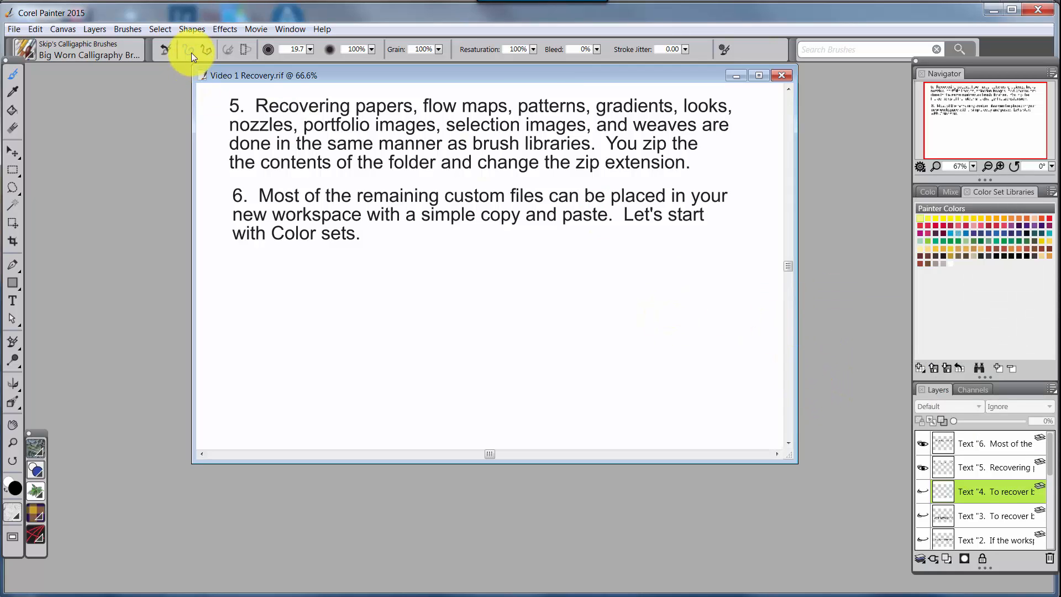
- Check which palette layouts and custom palettes Painter currently offers
left_click(290, 28)
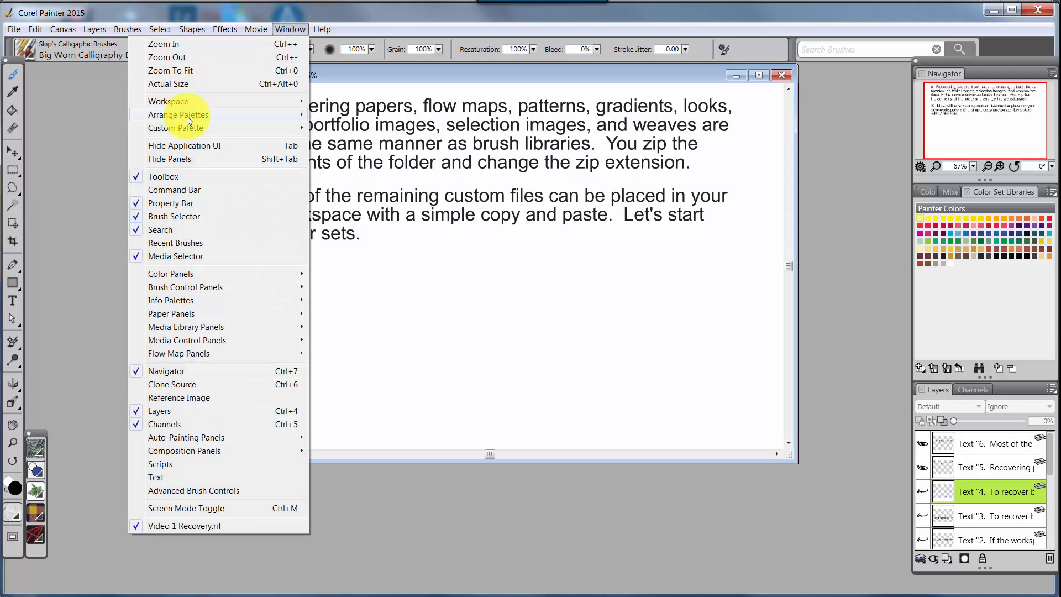
mouse_move(187, 116)
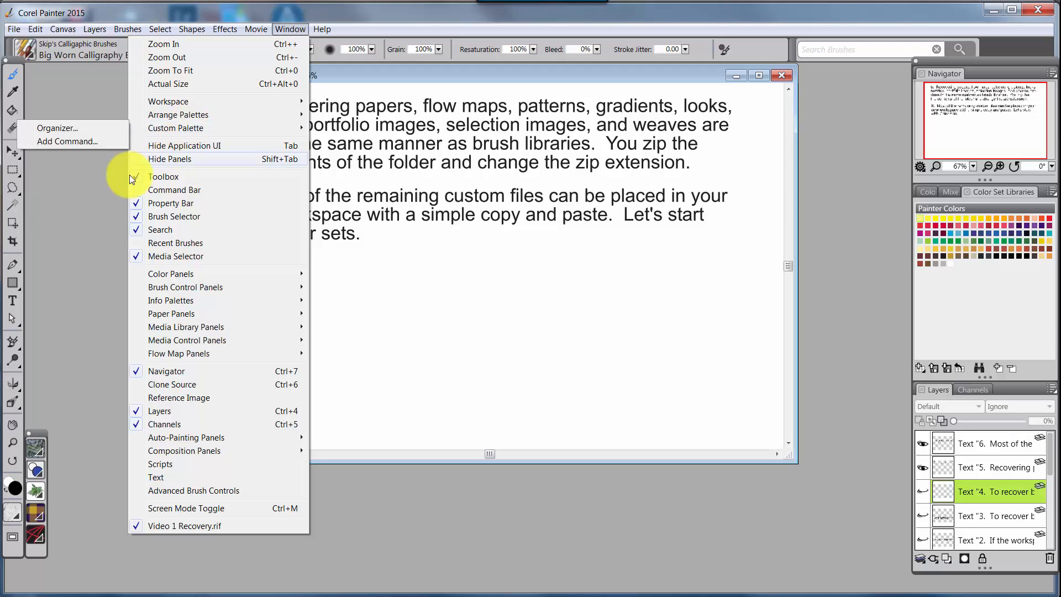
left_click(110, 180)
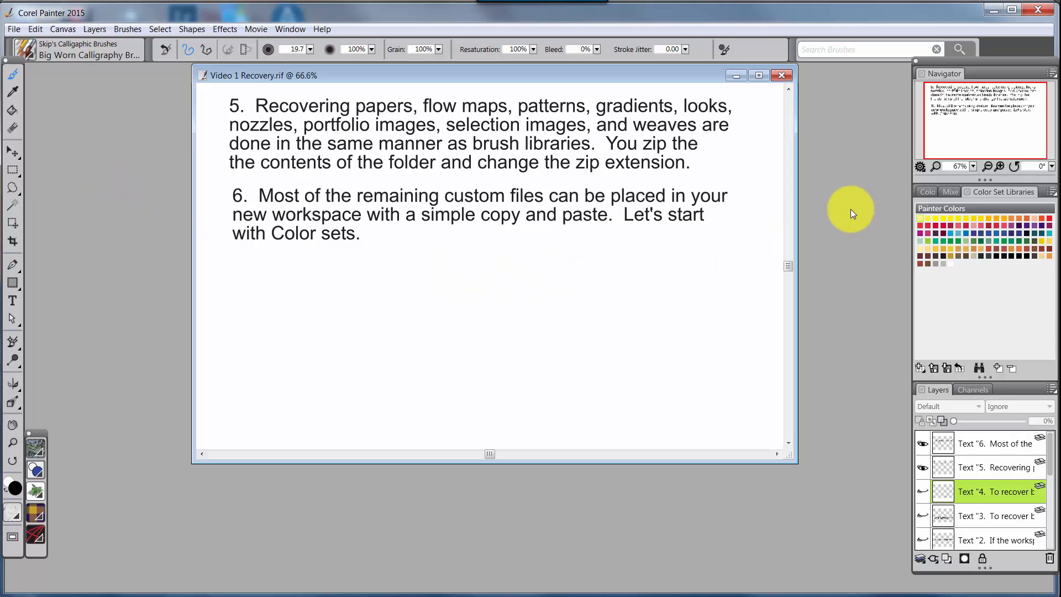
- Restart Corel Painter 2015 without saving Video 1 Recovery.rif, dismissing the DiscoverPainting promotion and the welcome screen
left_click(1031, 14)
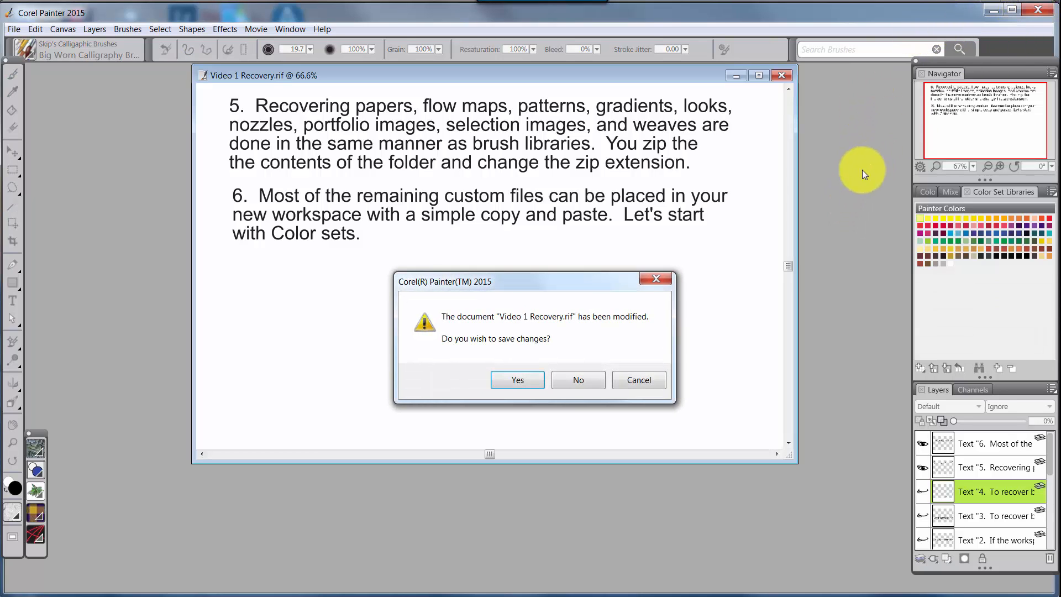
left_click(580, 379)
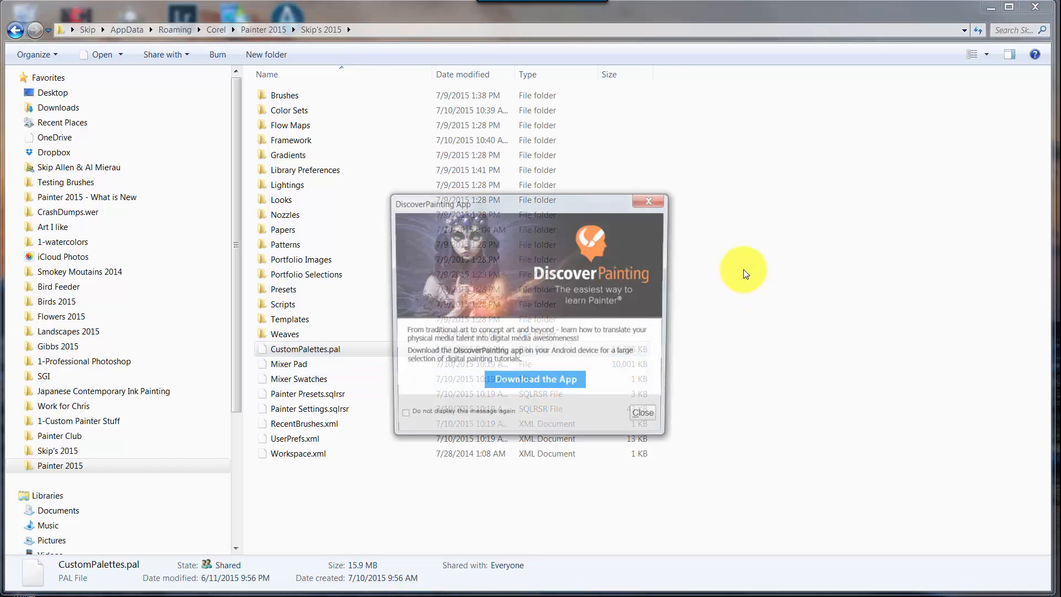
left_click(648, 420)
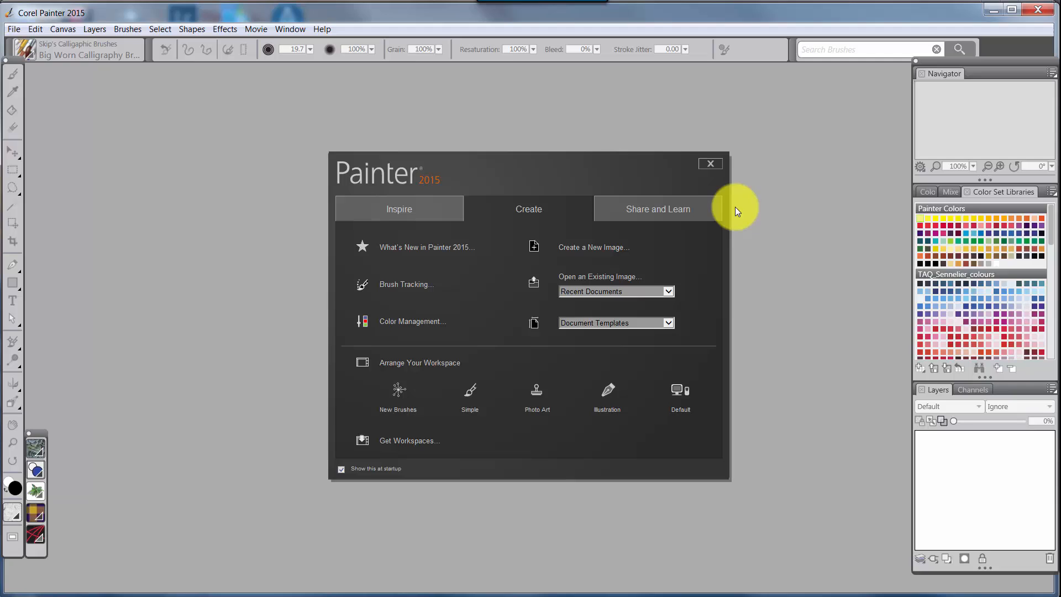
left_click(710, 164)
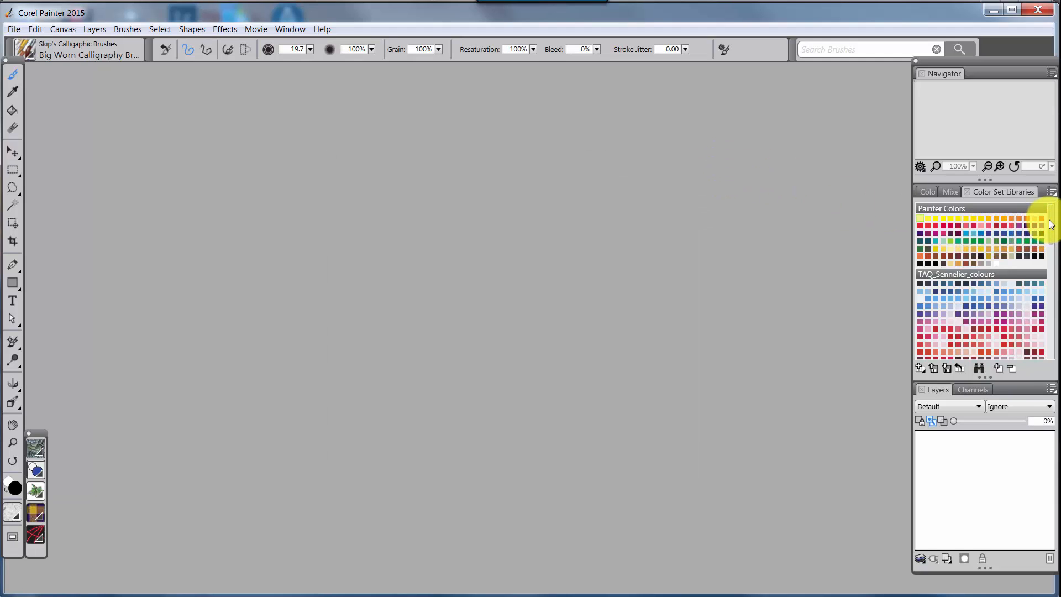
- Look through the color set libraries in the restarted Painter and check the palette layouts and custom palettes
scroll(1042, 225, "down", 2)
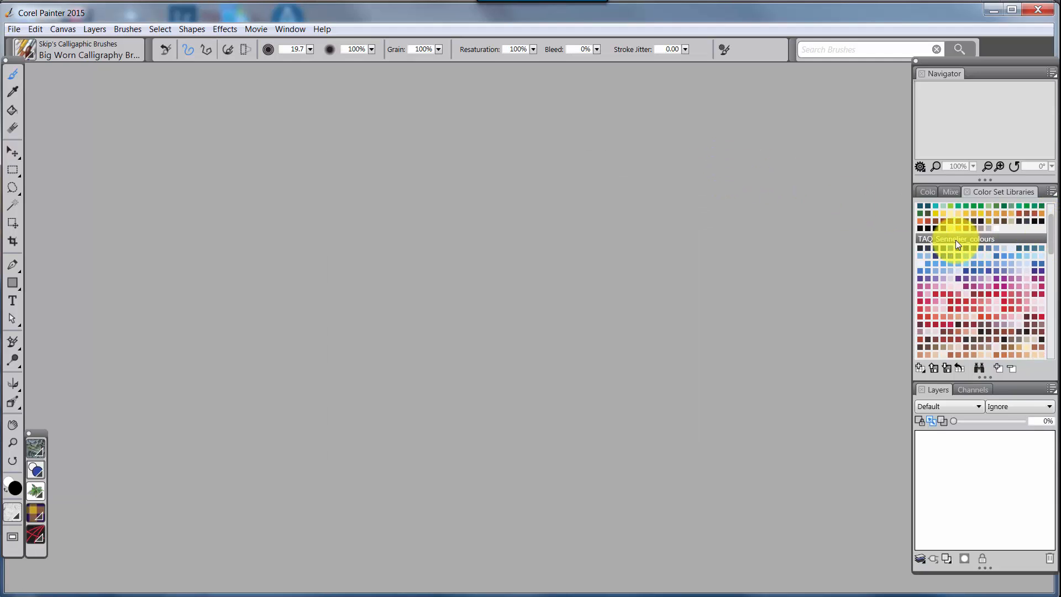
left_click_drag(1050, 238, 1059, 350)
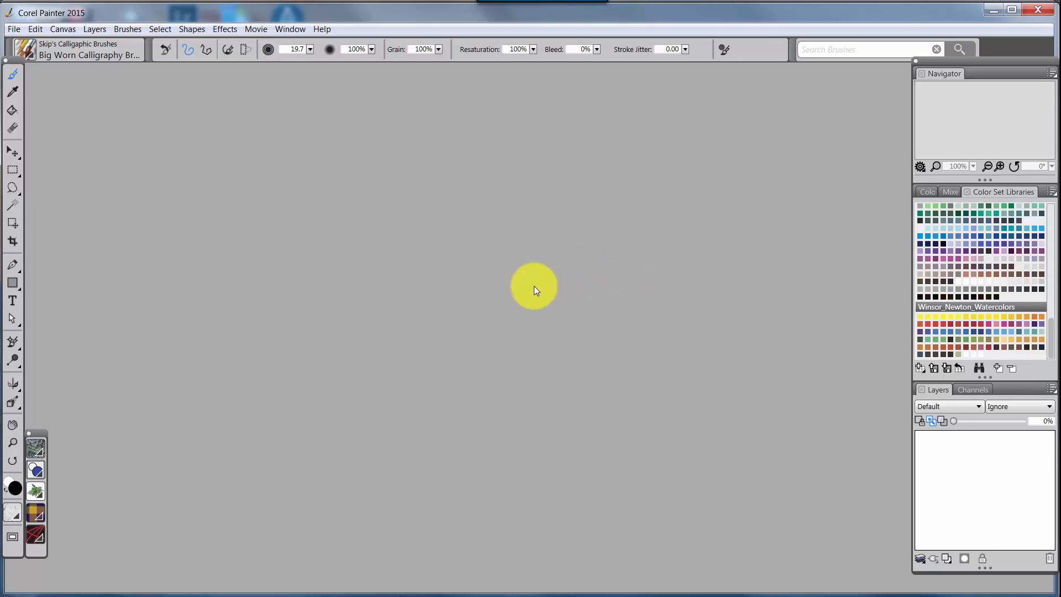
left_click(290, 30)
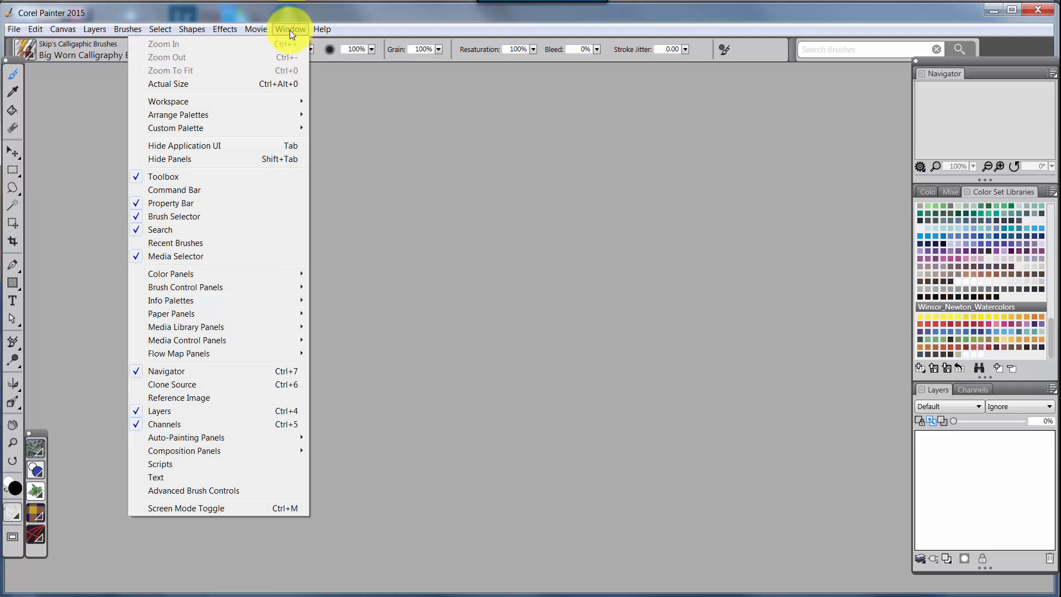
mouse_move(216, 114)
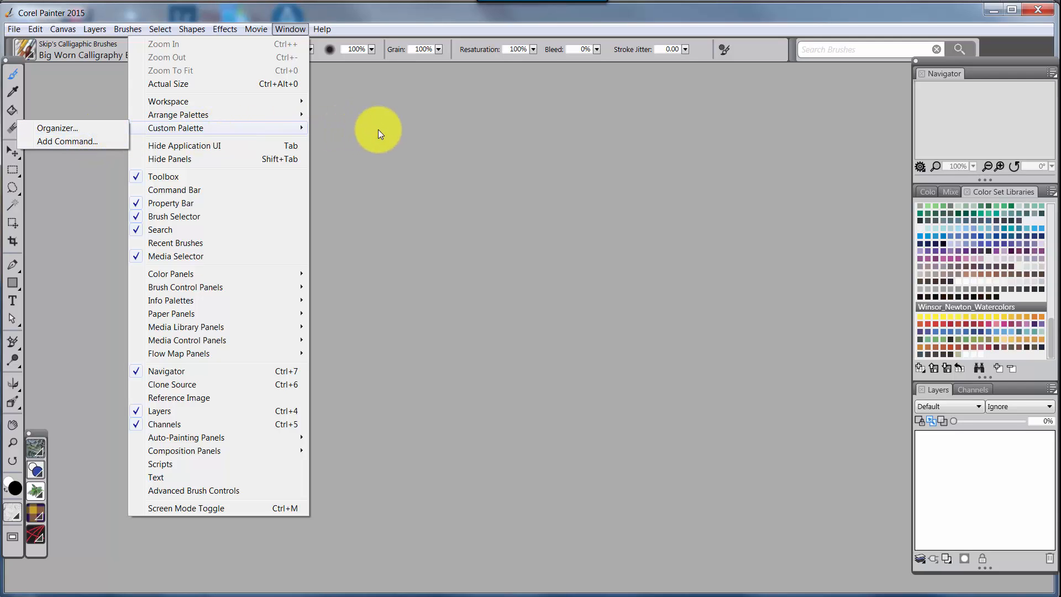
left_click(378, 131)
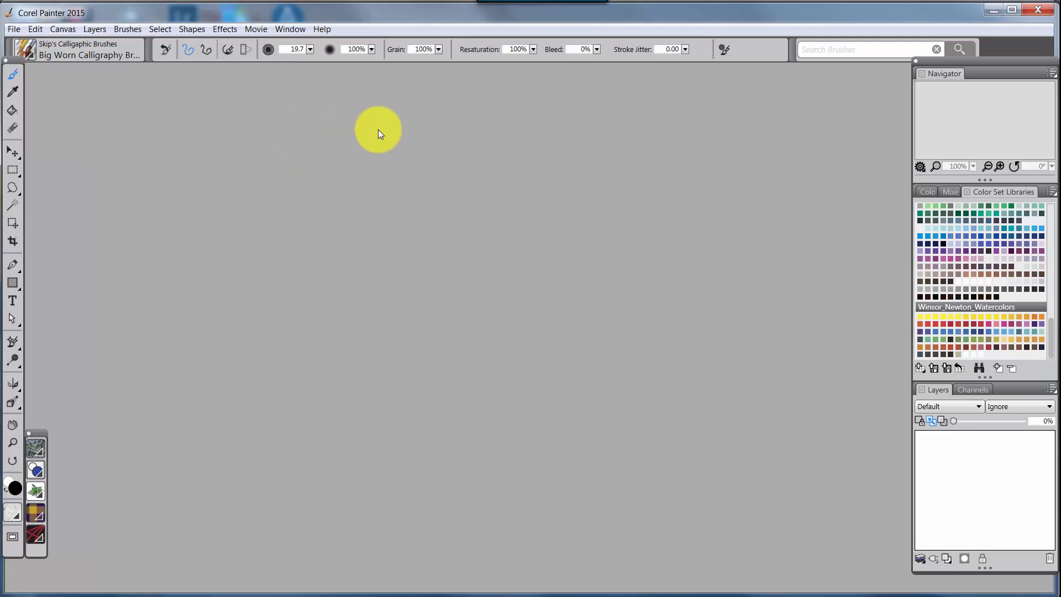
- Open the backup workspace folder in Windows Explorer and close Corel Painter 2015
left_click(224, 578)
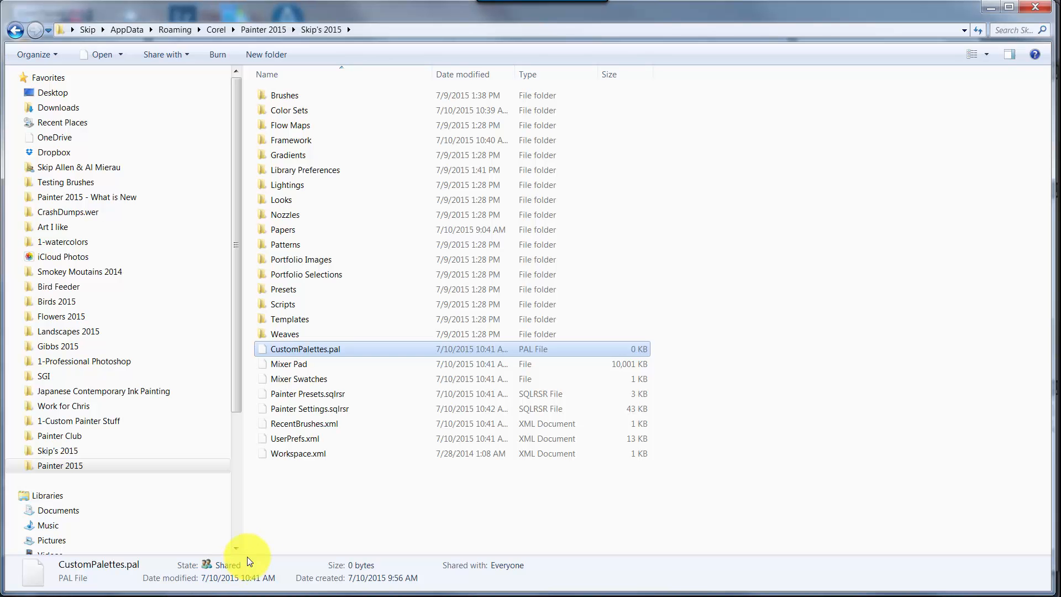
left_click(69, 450)
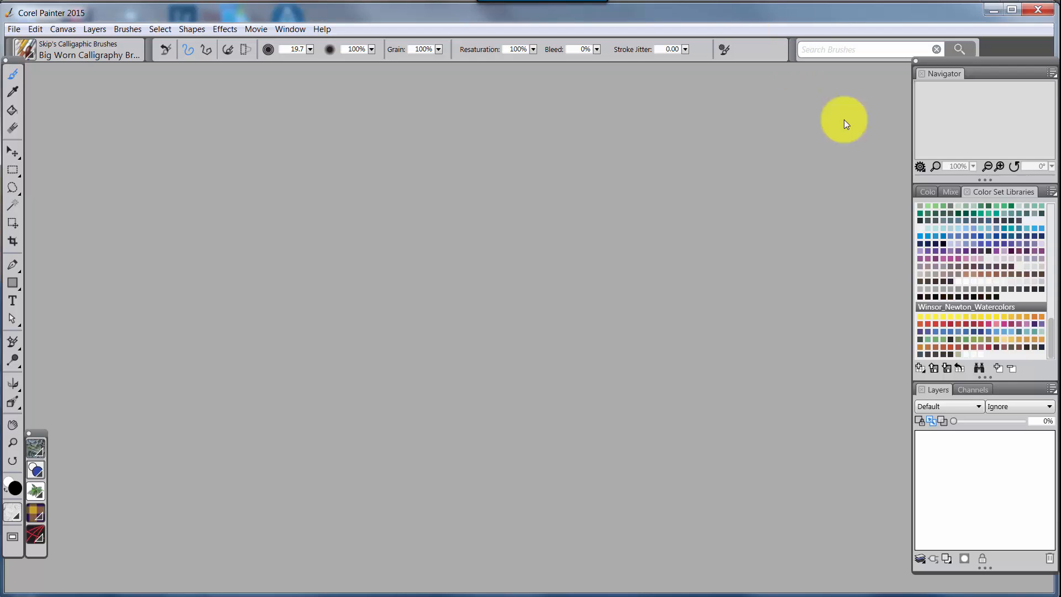
left_click(1038, 14)
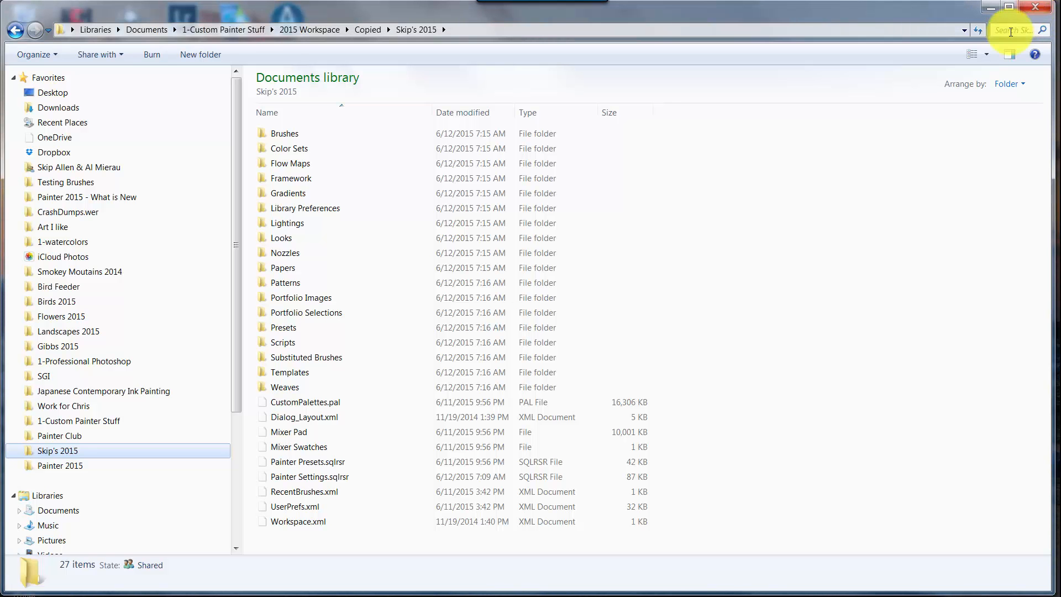
- Copy CustomPalettes.pal from the backup workspace folder and delete the stray CustomPalettes - Copy.pal pasted beside it
left_click(342, 403)
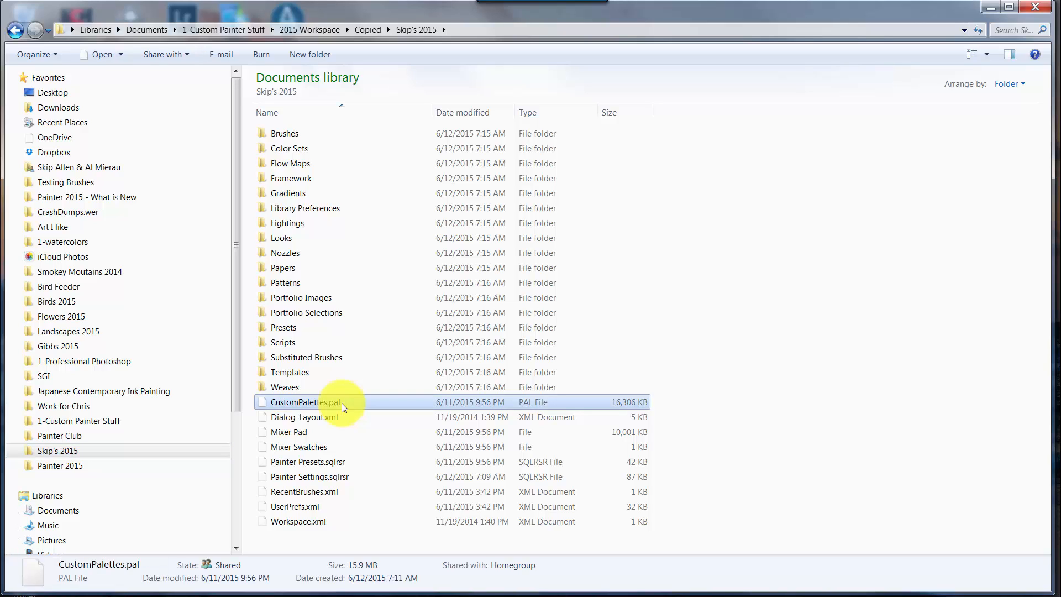
key("ctrl+v")
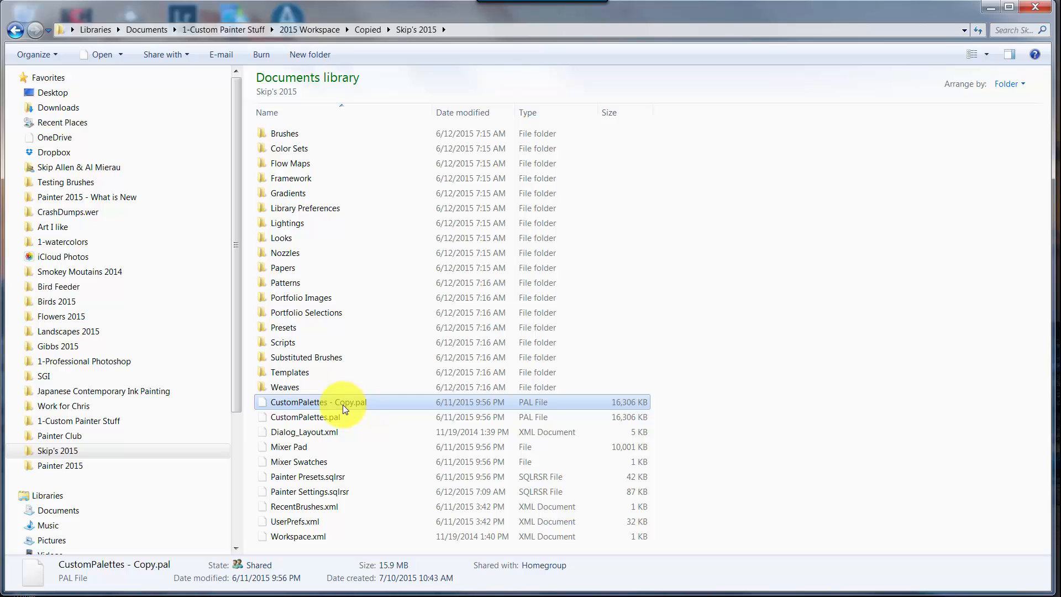
right_click(371, 404)
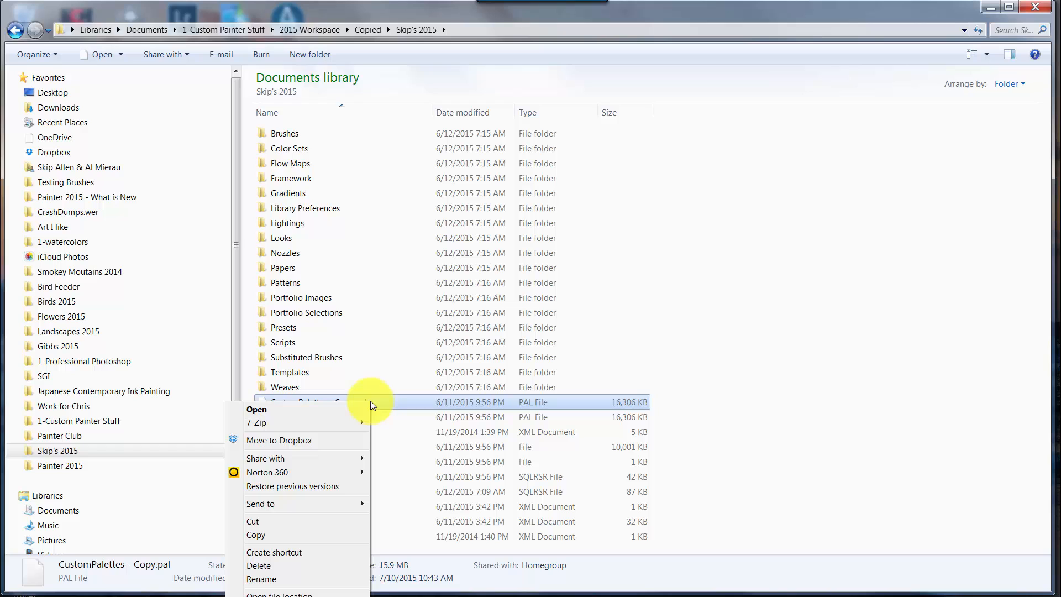
left_click(263, 564)
left_click(567, 376)
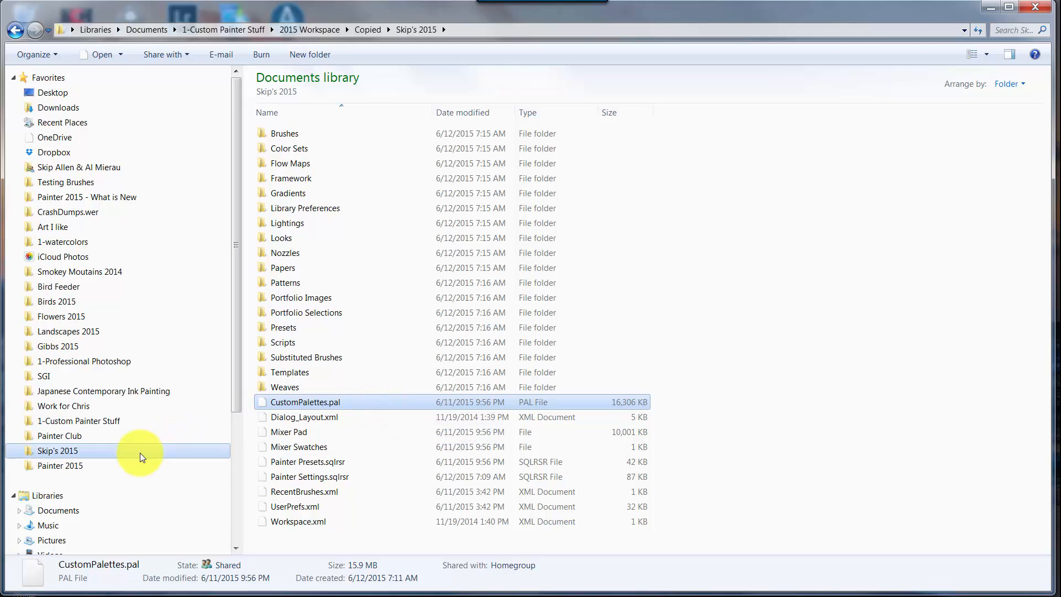
- With Painter closed, paste CustomPalettes.pal into the custom workspace folder under Painter 2015 again, replacing the existing file
left_click(85, 470)
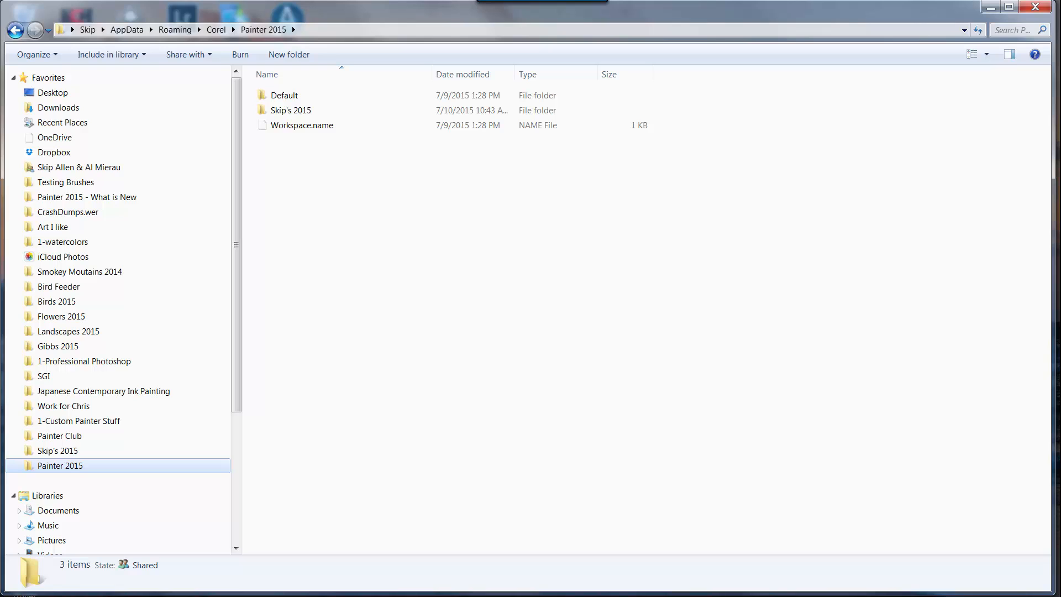
double_click(284, 110)
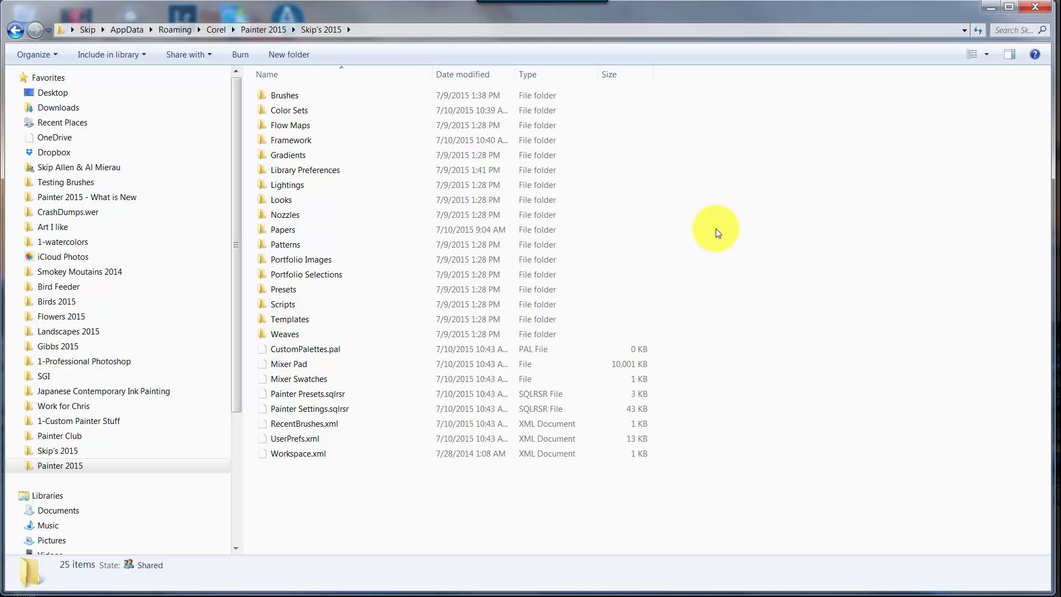
key("ctrl+v")
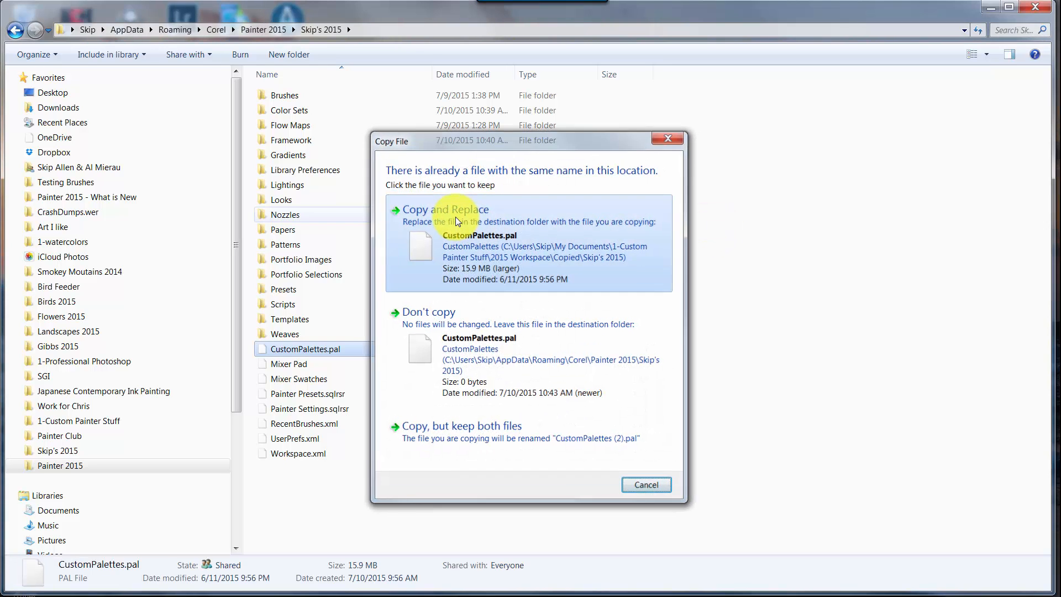
left_click(455, 216)
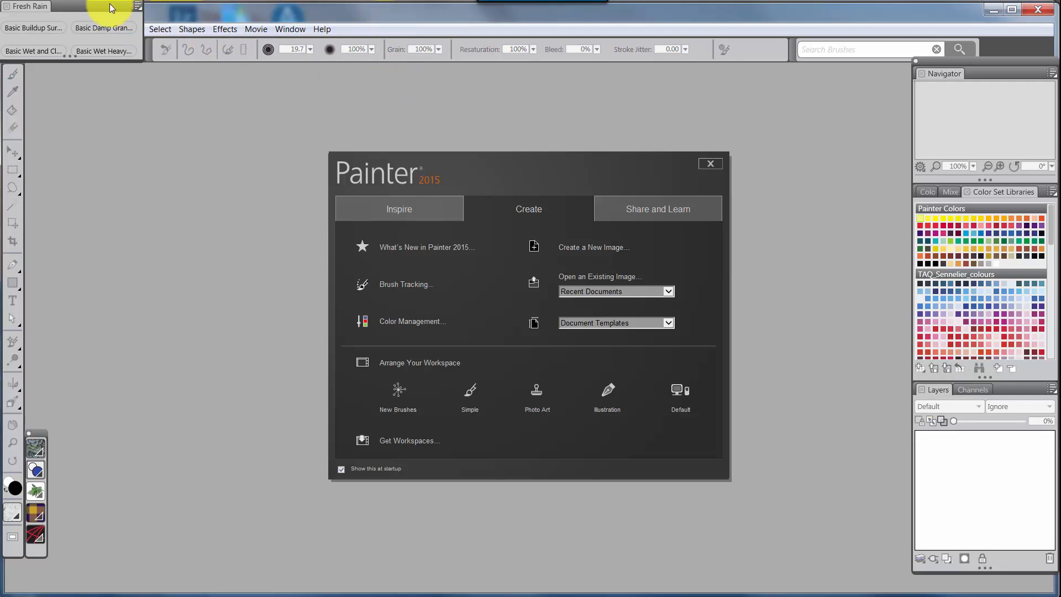
- Dismiss Painter's welcome screen and spread the stacked custom palettes, from Fresh Rain to Libraries, across the empty workspace
left_click(710, 163)
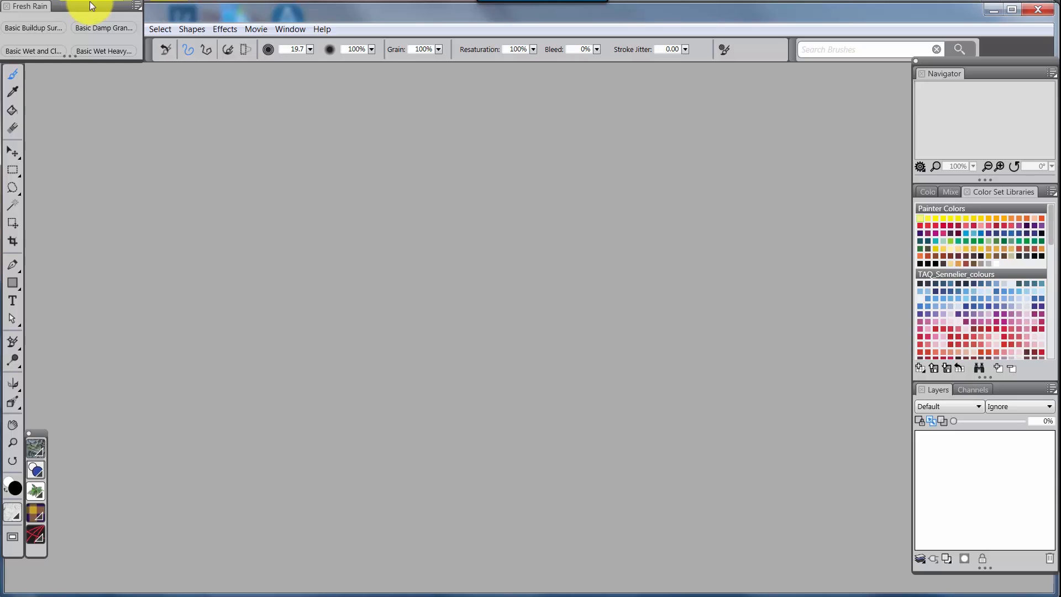
left_click_drag(89, 2, 381, 232)
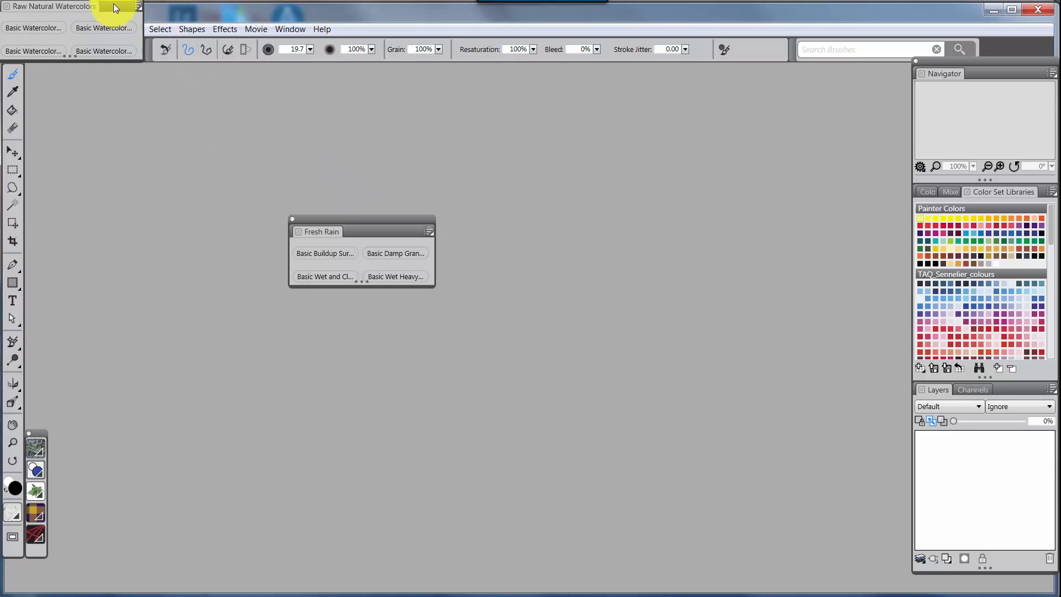
left_click_drag(114, 3, 190, 221)
left_click_drag(118, 5, 387, 151)
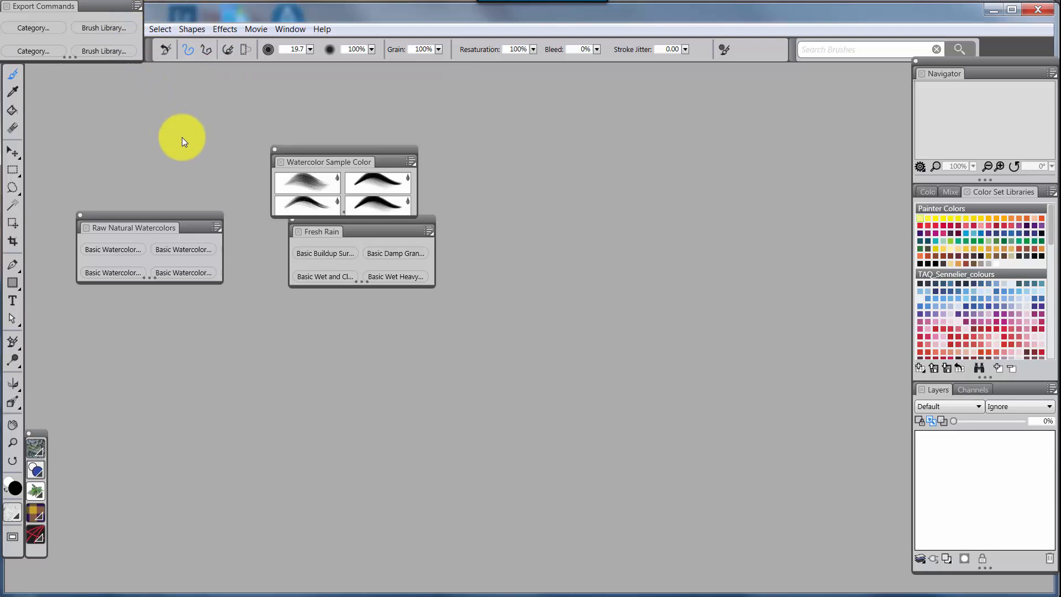
left_click_drag(113, 4, 187, 127)
mouse_move(144, 12)
left_mouse_down()
mouse_move(624, 131)
mouse_move(589, 128)
left_mouse_up()
mouse_move(125, 5)
left_mouse_down()
mouse_move(515, 244)
mouse_move(572, 257)
left_mouse_up()
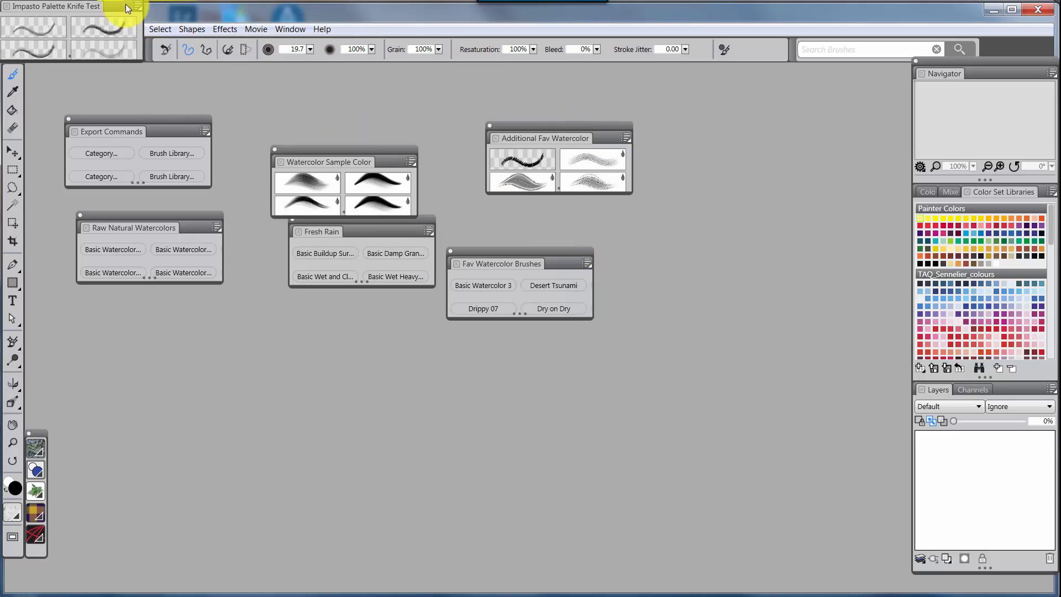
mouse_move(125, 4)
left_mouse_down()
mouse_move(183, 59)
mouse_move(314, 326)
left_mouse_up()
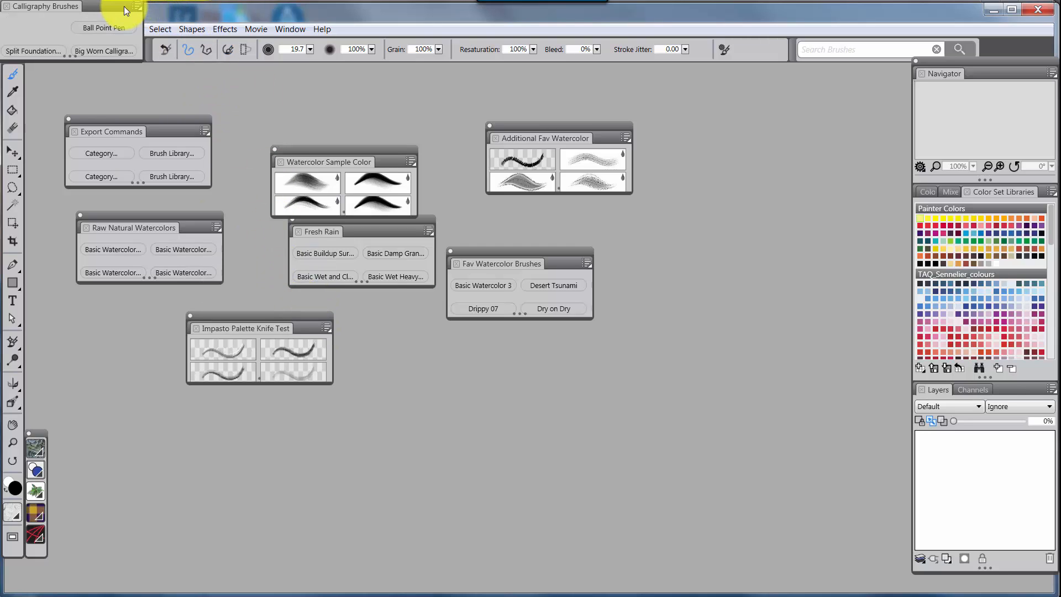
mouse_move(124, 6)
left_mouse_down()
mouse_move(218, 152)
mouse_move(450, 333)
mouse_move(428, 327)
left_mouse_up()
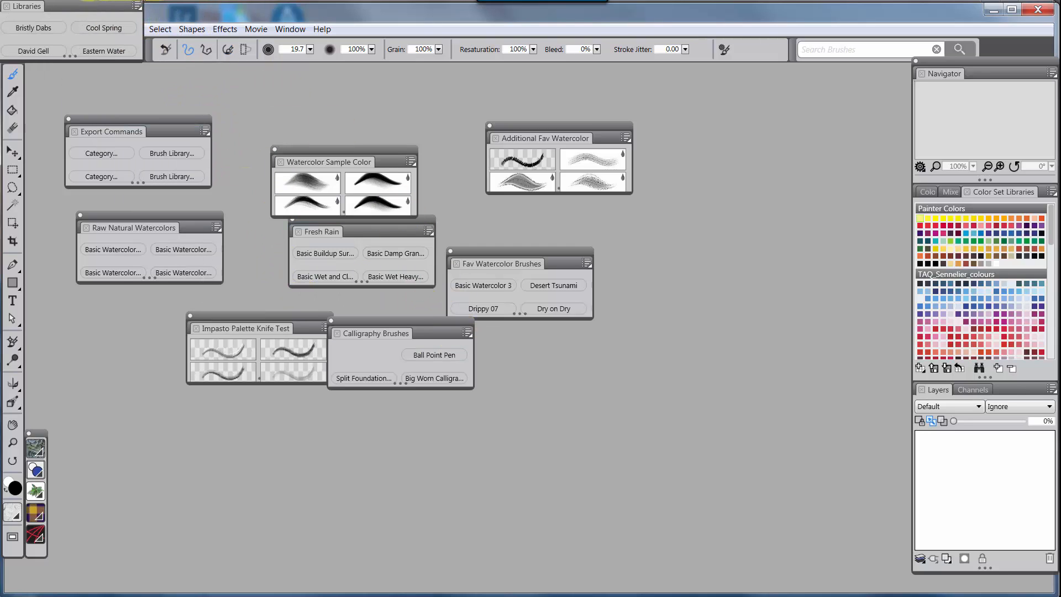
mouse_move(86, 2)
left_mouse_down()
mouse_move(142, 297)
mouse_move(129, 337)
mouse_move(115, 328)
left_mouse_up()
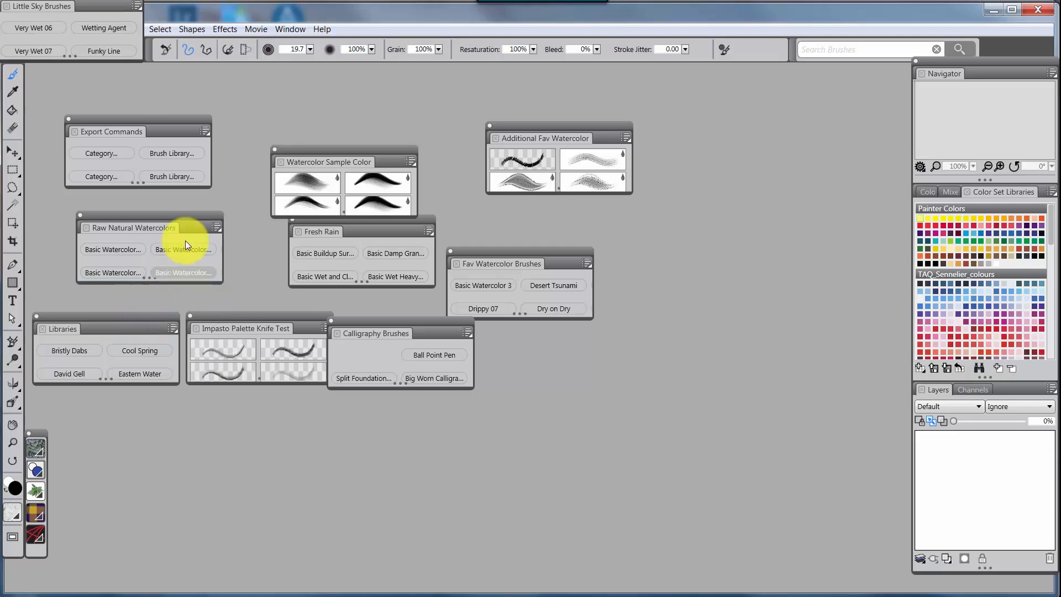
- Apply the Simple WC 2X Screens palette layout
left_click(294, 27)
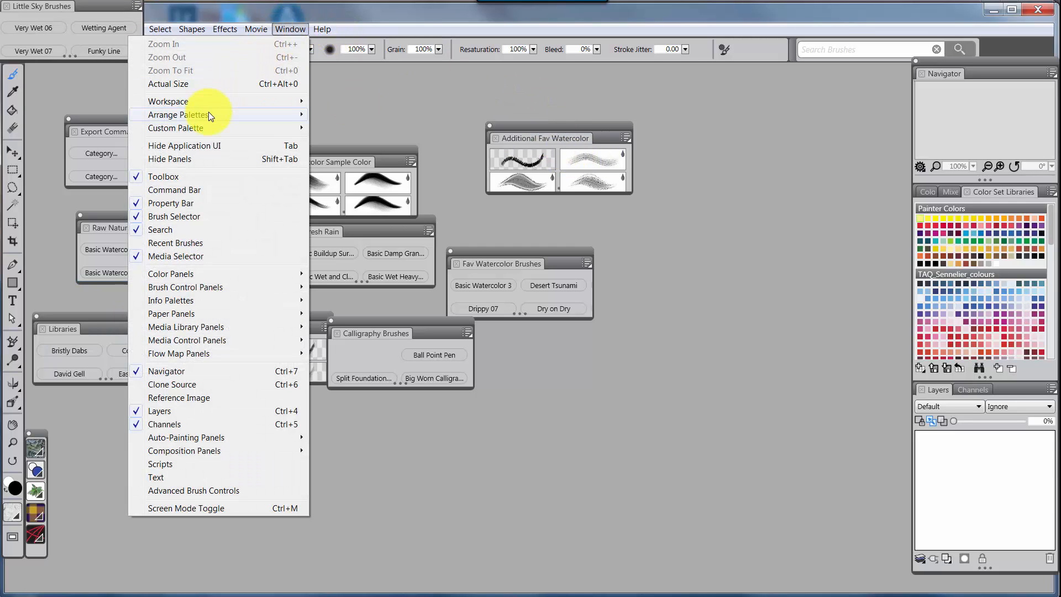
mouse_move(208, 112)
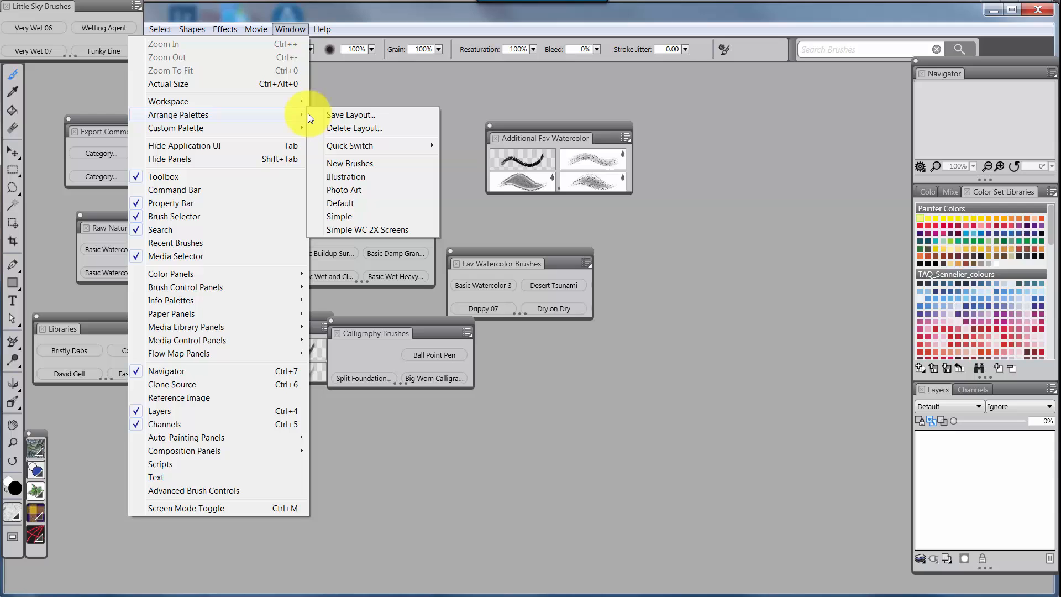
left_click(376, 229)
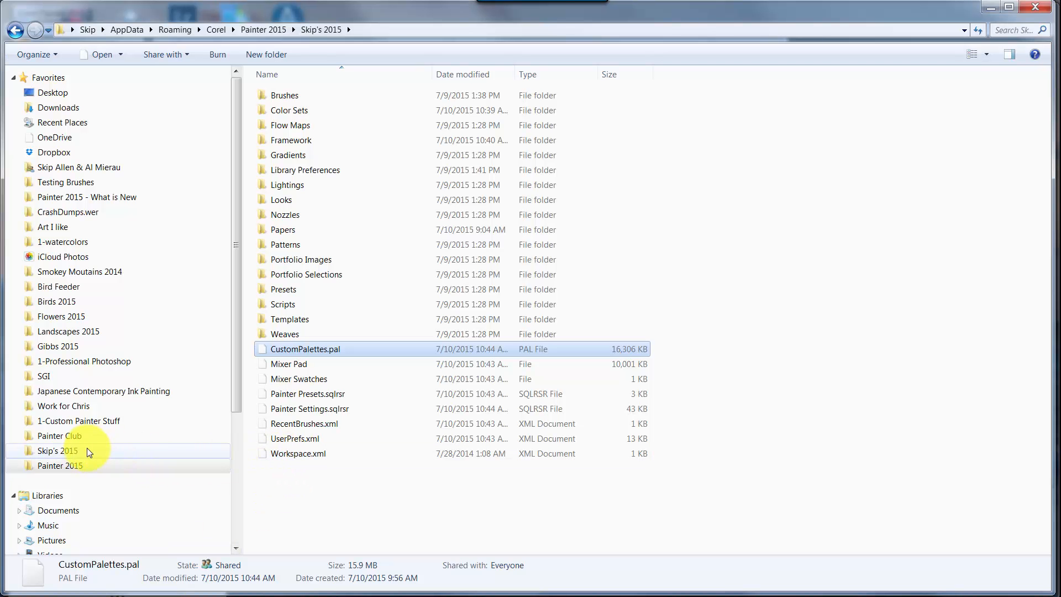
- Switch to Windows Explorer and open the backup workspace folder
left_click(88, 451)
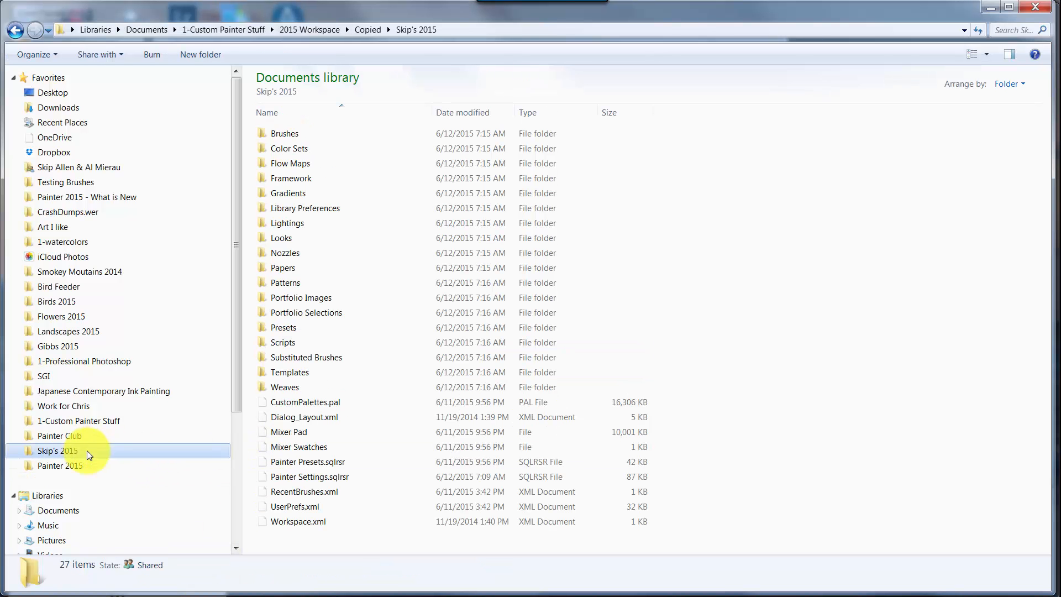